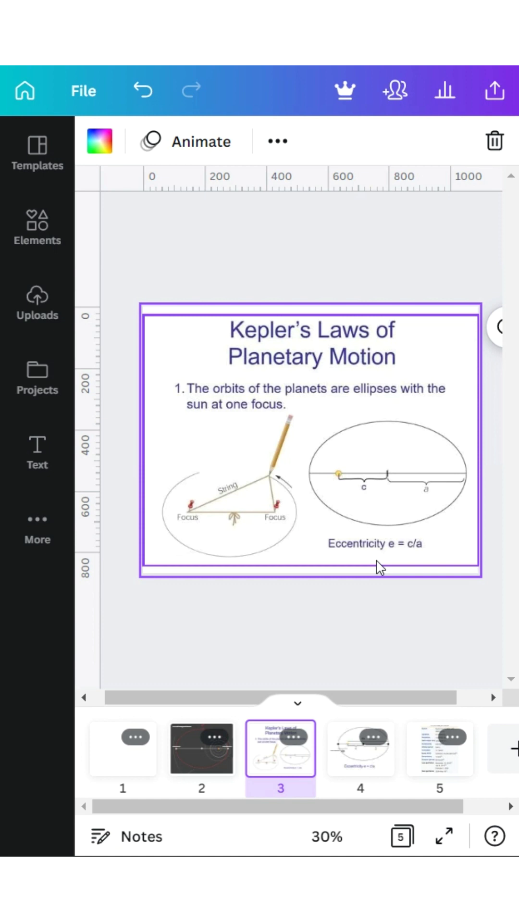
Step: Page back through the deck toward the blank first slide
{"action": "key", "text": "Page_Up"}
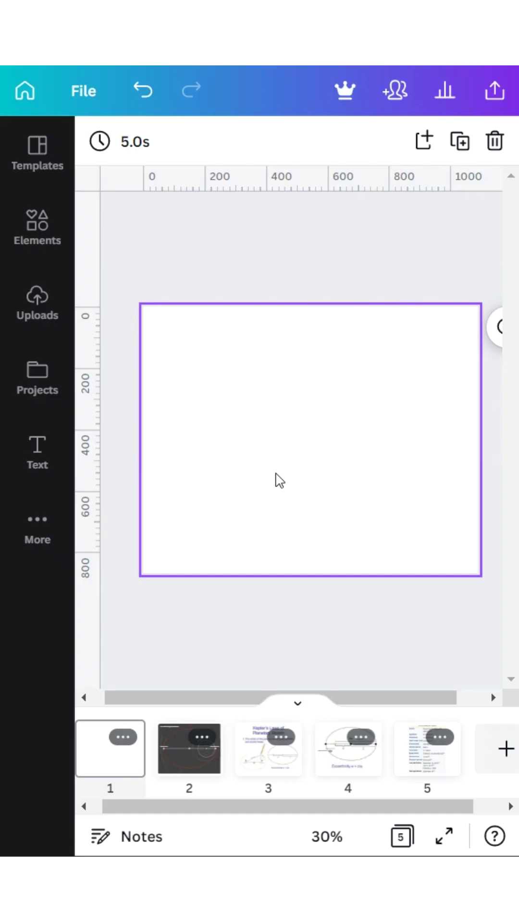
Step: Add the uploaded 46P/Wirtanen orbit diagram from Uploads onto the first slide
{"action": "left_click", "coordinate": [48, 314]}
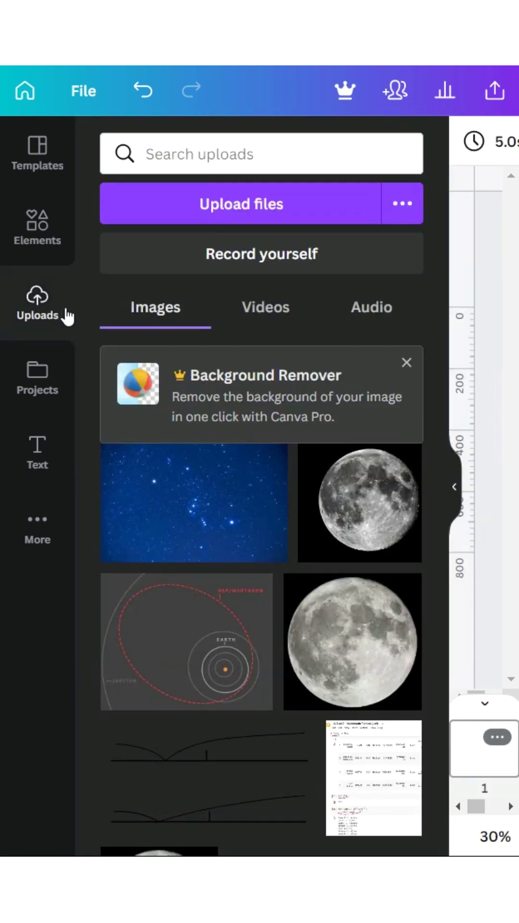
{"action": "left_click", "coordinate": [214, 210]}
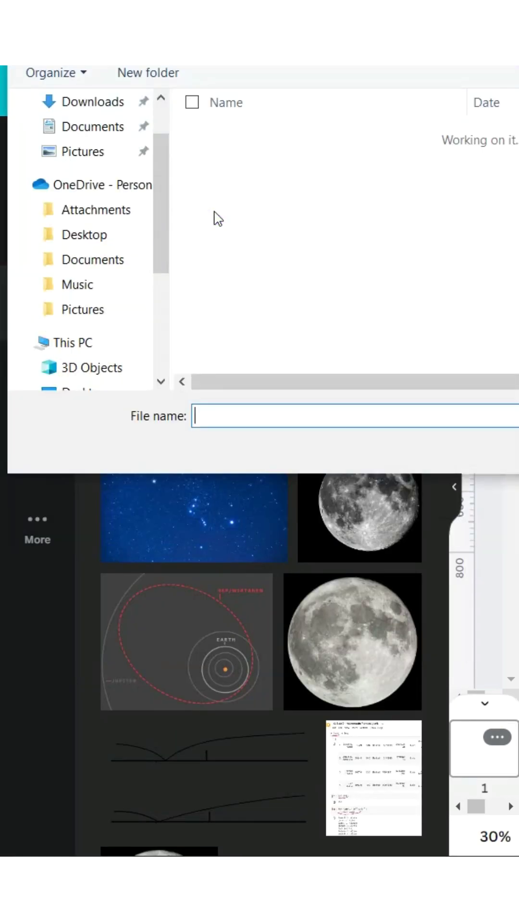
{"action": "key", "text": "Escape"}
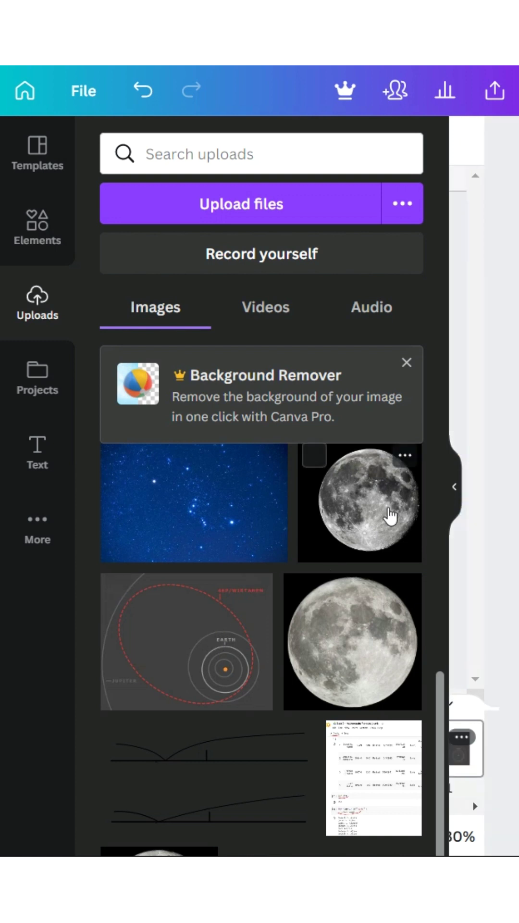
{"action": "left_click", "coordinate": [453, 487]}
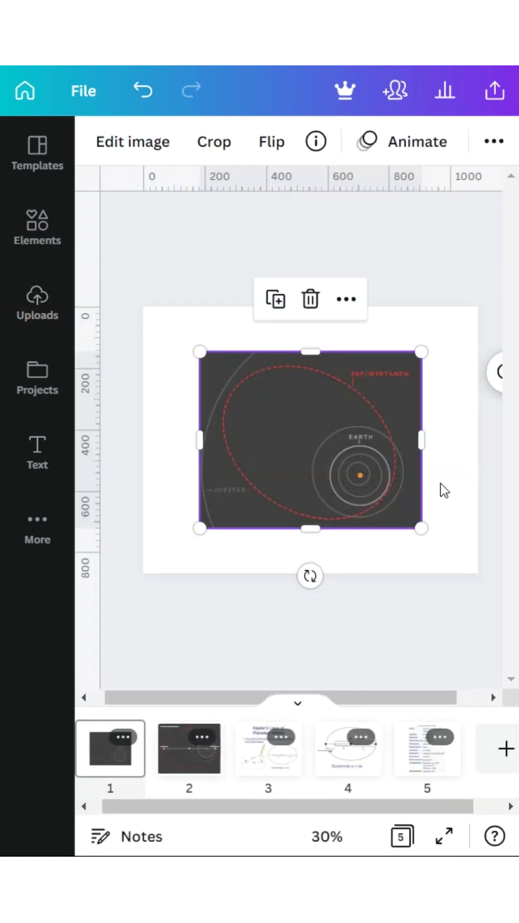
Step: Enlarge the orbit diagram to cover the slide and rotate it to -33°
{"action": "left_click_drag", "start_coordinate": [422, 527], "coordinate": [476, 573]}
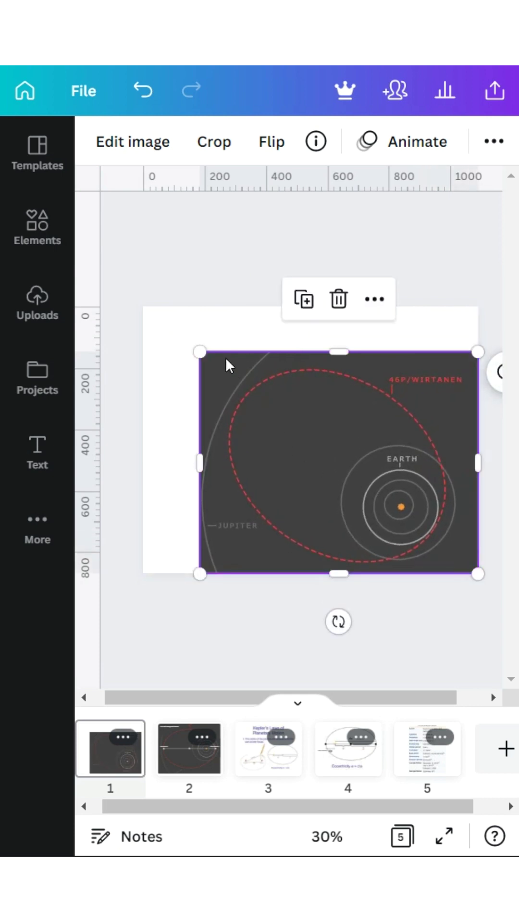
{"action": "left_click_drag", "start_coordinate": [200, 352], "coordinate": [137, 322]}
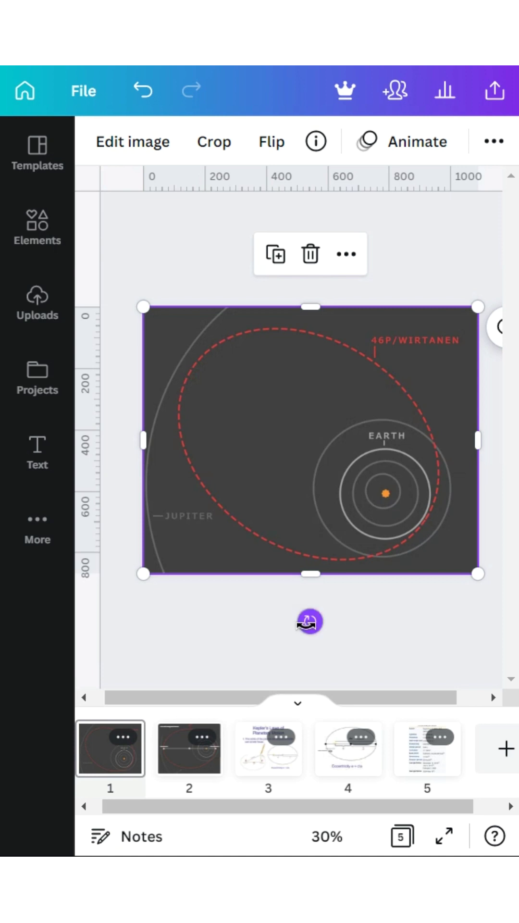
{"action": "left_click_drag", "start_coordinate": [310, 622], "coordinate": [377, 546]}
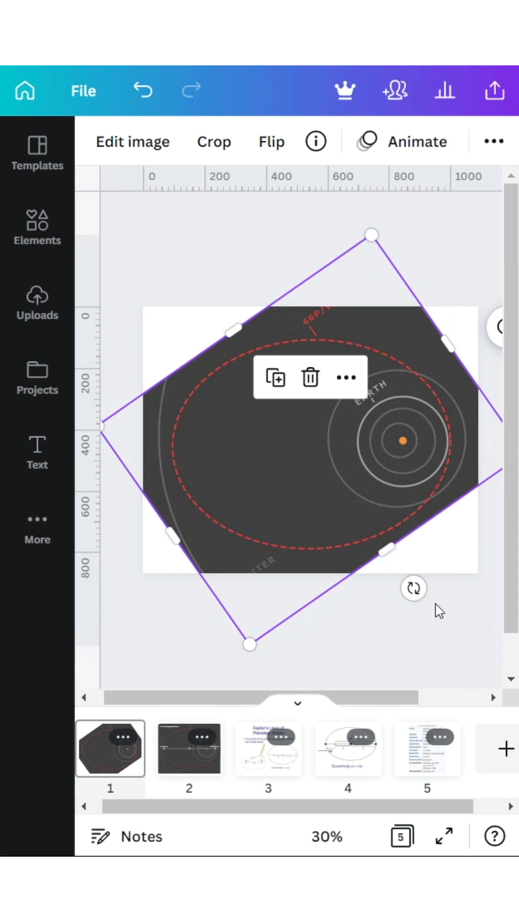
{"action": "left_click_drag", "start_coordinate": [414, 589], "coordinate": [418, 600]}
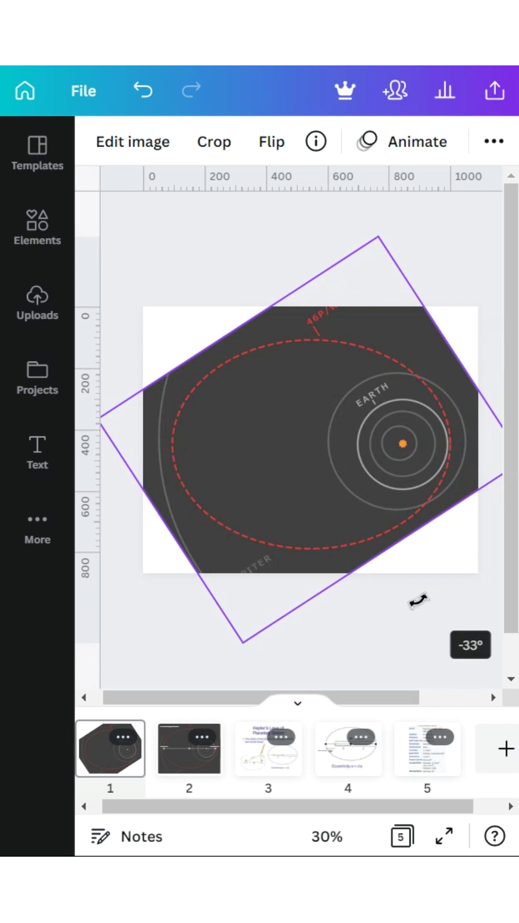
{"action": "left_click_drag", "start_coordinate": [419, 600], "coordinate": [418, 602]}
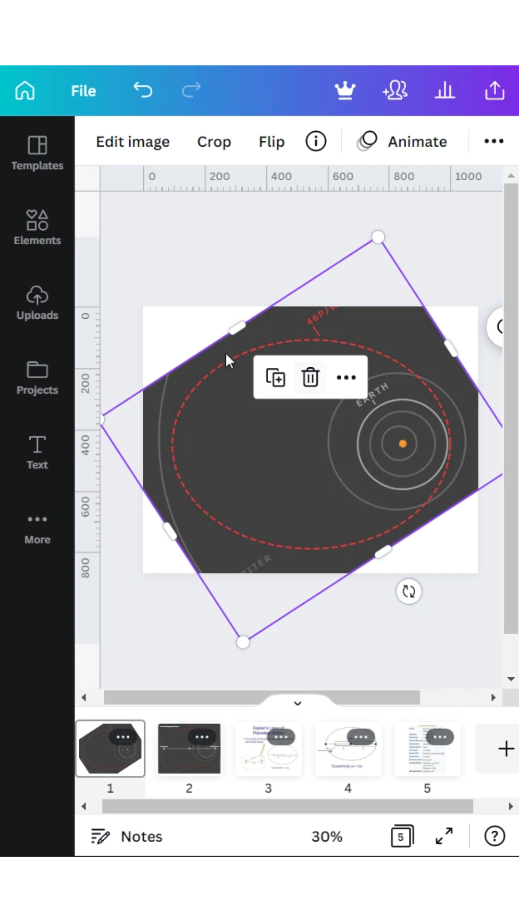
Step: Search Elements for 'line' and add the dot-ended line to the slide
{"action": "left_click", "coordinate": [41, 233]}
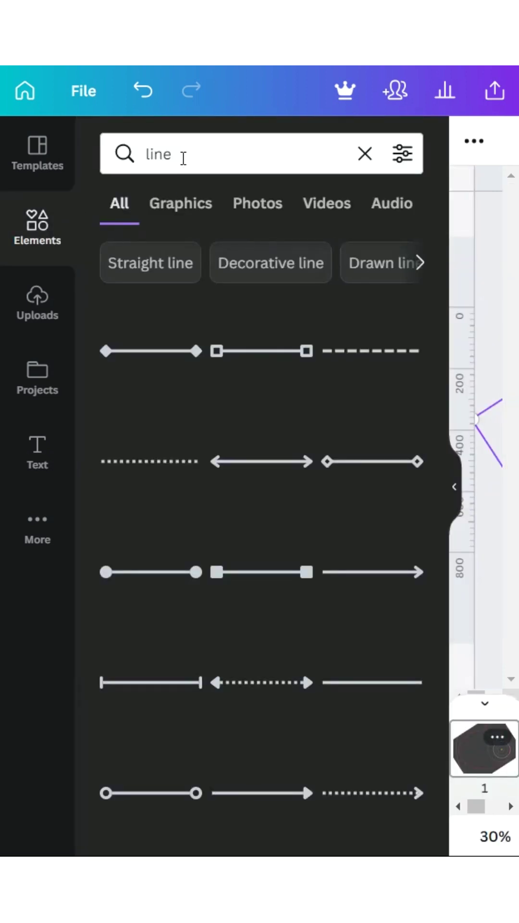
{"action": "left_click", "coordinate": [183, 158]}
{"action": "key", "text": "Return"}
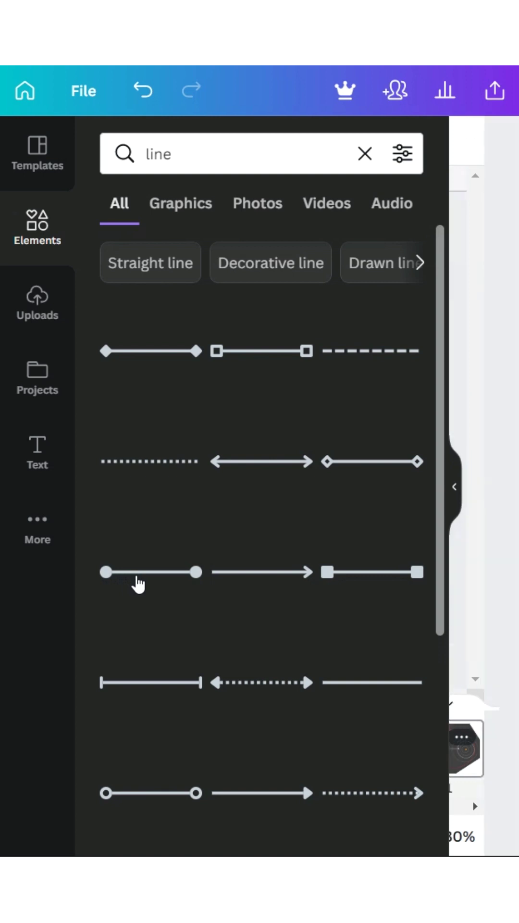
{"action": "left_click", "coordinate": [452, 496]}
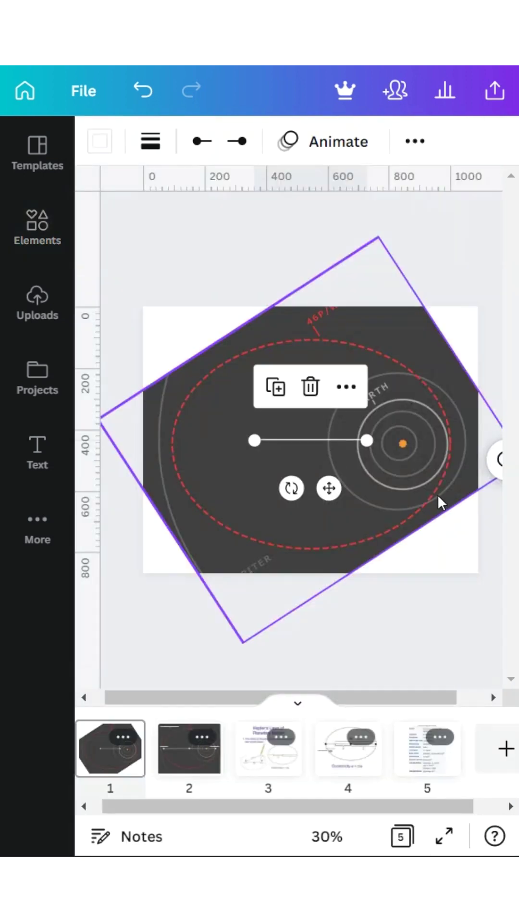
Step: Stretch the white line from the orbit's left edge to its right edge along the long axis
{"action": "left_click_drag", "start_coordinate": [366, 441], "coordinate": [450, 444]}
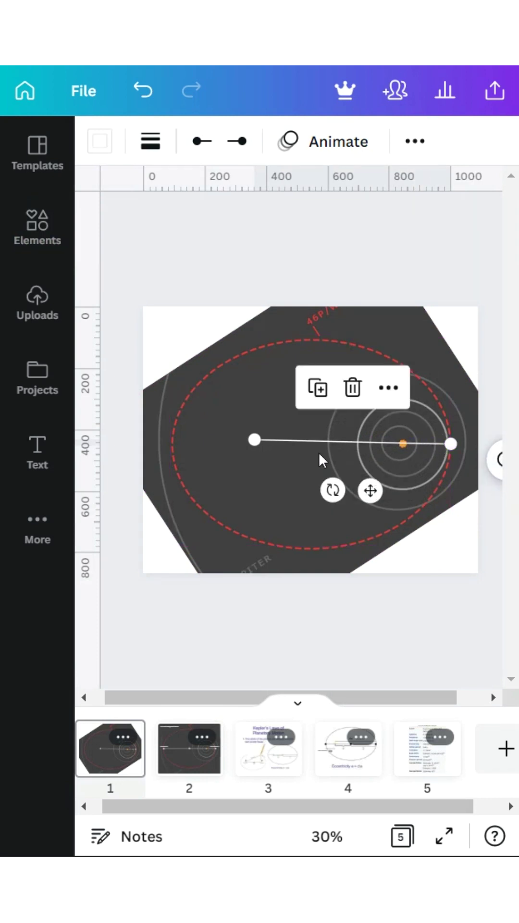
{"action": "left_click_drag", "start_coordinate": [259, 440], "coordinate": [180, 443]}
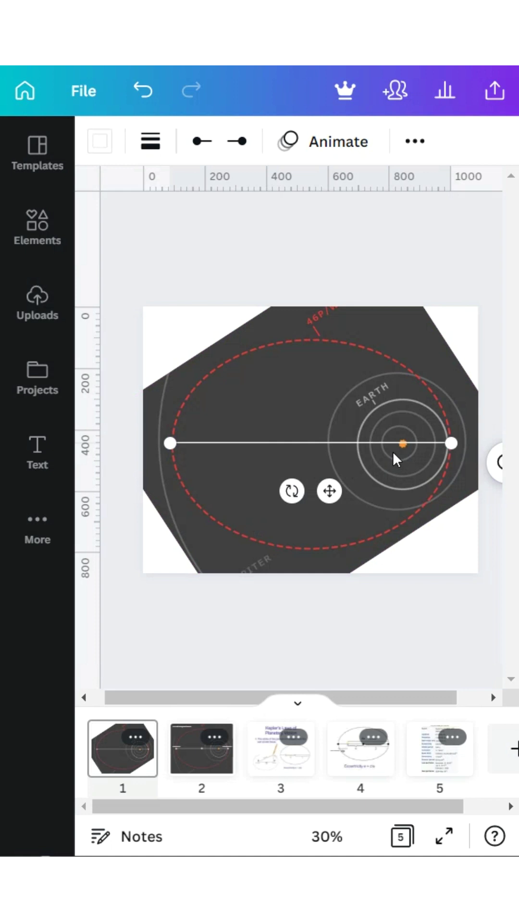
{"action": "left_click", "coordinate": [356, 440]}
{"action": "left_click", "coordinate": [306, 439]}
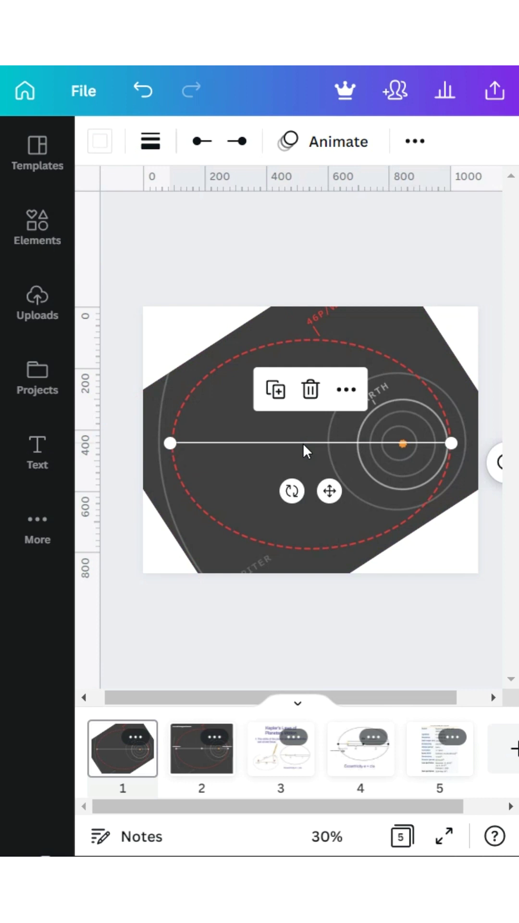
{"action": "left_click_drag", "start_coordinate": [303, 442], "coordinate": [303, 443]}
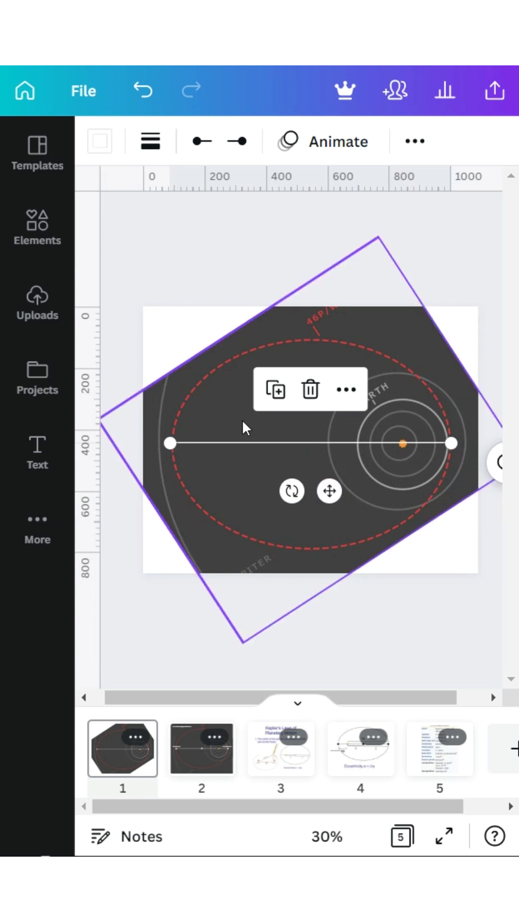
{"action": "left_click", "coordinate": [52, 244]}
Step: Add a grey circle from an Elements 'circle' search and resize it to 112×112
{"action": "left_click", "coordinate": [188, 151]}
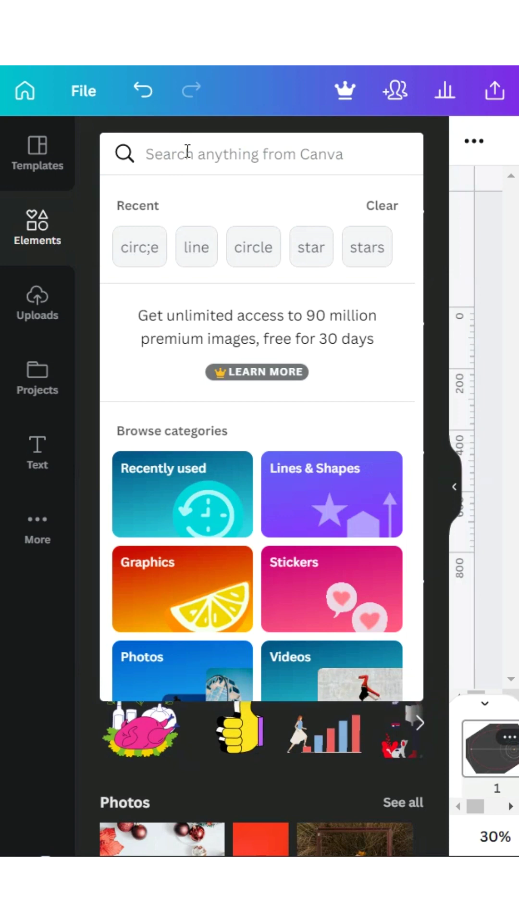
{"action": "type", "text": "circle"}
{"action": "key", "text": "Return"}
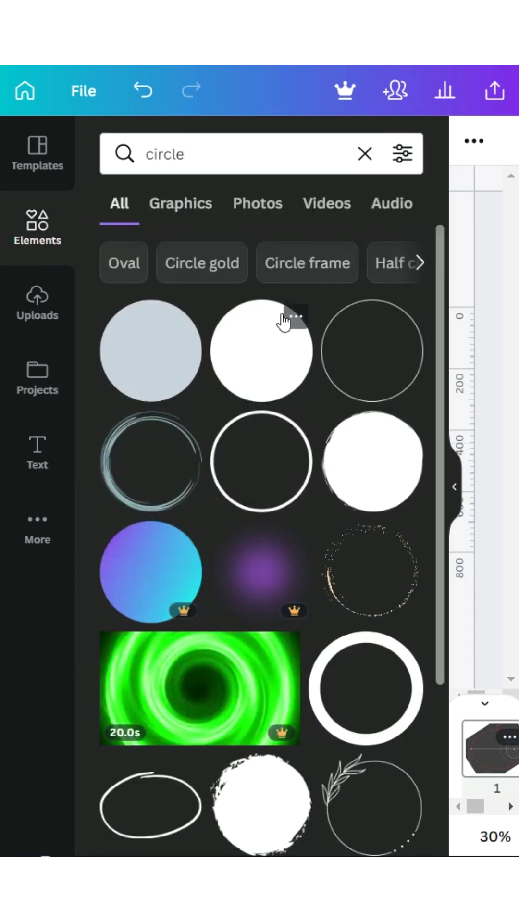
{"action": "left_click", "coordinate": [171, 358]}
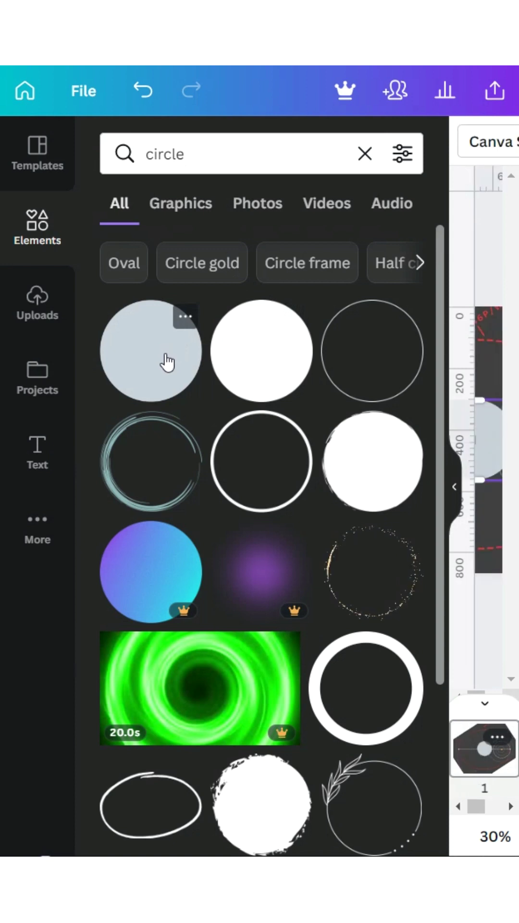
{"action": "left_click", "coordinate": [452, 486]}
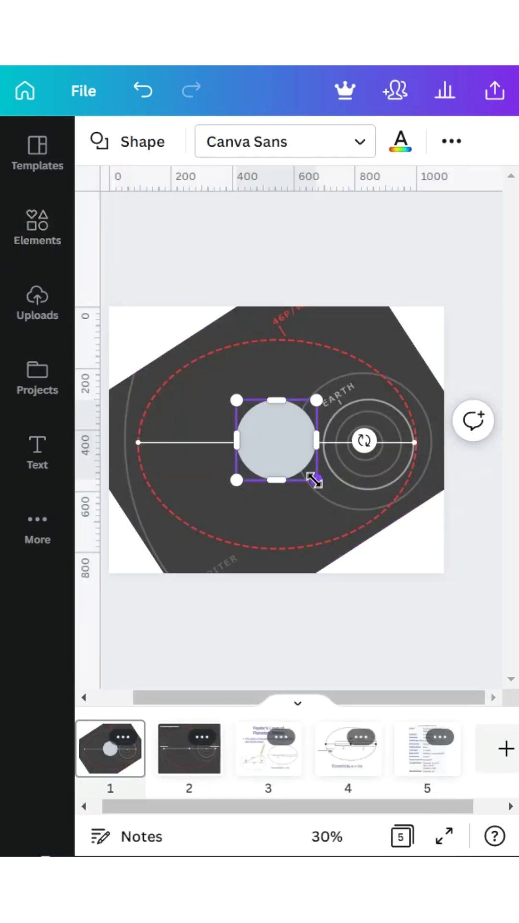
{"action": "left_click_drag", "start_coordinate": [316, 480], "coordinate": [245, 425]}
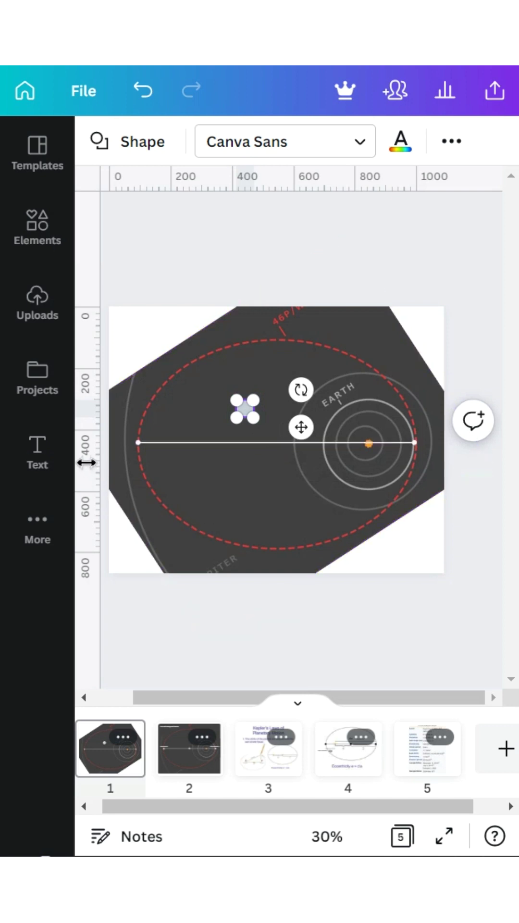
Step: Place vertical guides at the orbit's ends, at 87 and 1004 px
{"action": "mouse_move", "coordinate": [86, 463]}
{"action": "left_mouse_down"}
{"action": "mouse_move", "coordinate": [135, 466]}
{"action": "mouse_move", "coordinate": [128, 474]}
{"action": "mouse_move", "coordinate": [88, 455]}
{"action": "mouse_move", "coordinate": [91, 460]}
{"action": "left_mouse_up"}
{"action": "left_click_drag", "start_coordinate": [124, 465], "coordinate": [413, 485]}
{"action": "key", "text": "XF86Calculator"}
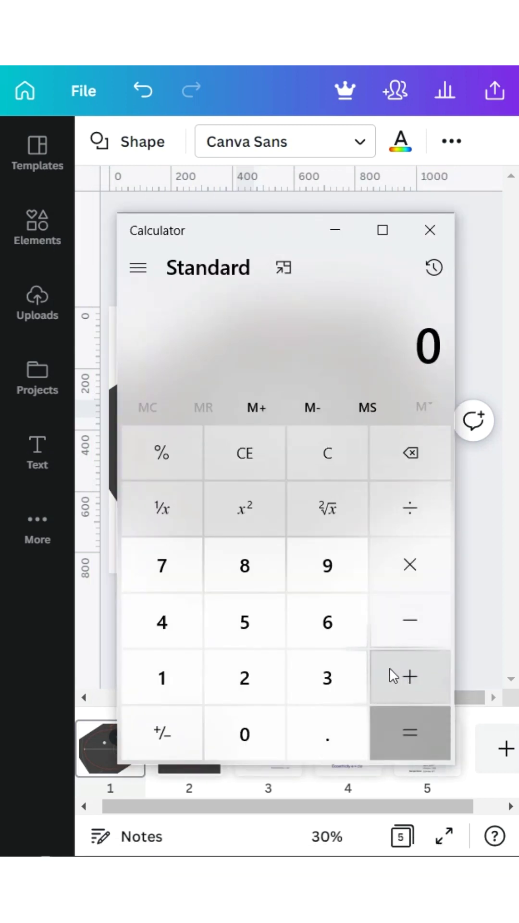
Step: Compute 1004 − 87 = 917 in Calculator
{"action": "left_click", "coordinate": [170, 679]}
{"action": "left_click", "coordinate": [245, 732]}
{"action": "left_click", "coordinate": [244, 732]}
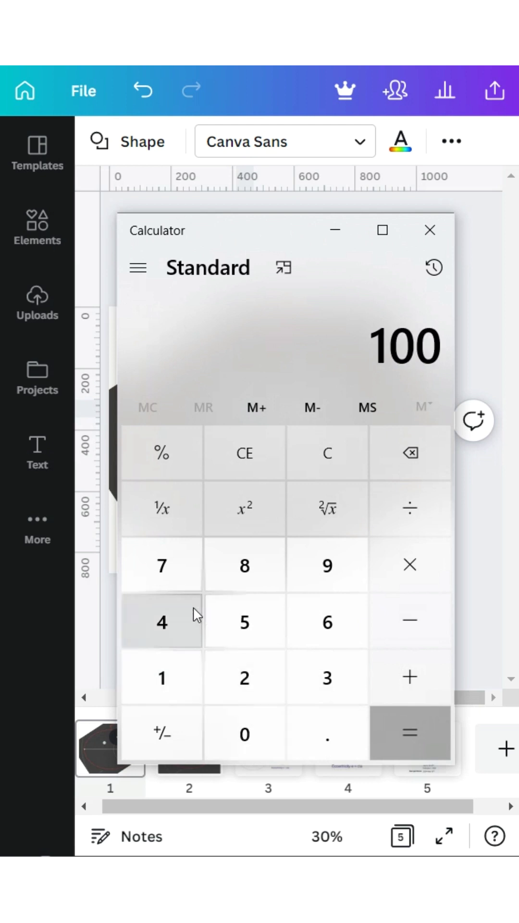
{"action": "left_click", "coordinate": [185, 620]}
{"action": "left_click", "coordinate": [400, 626]}
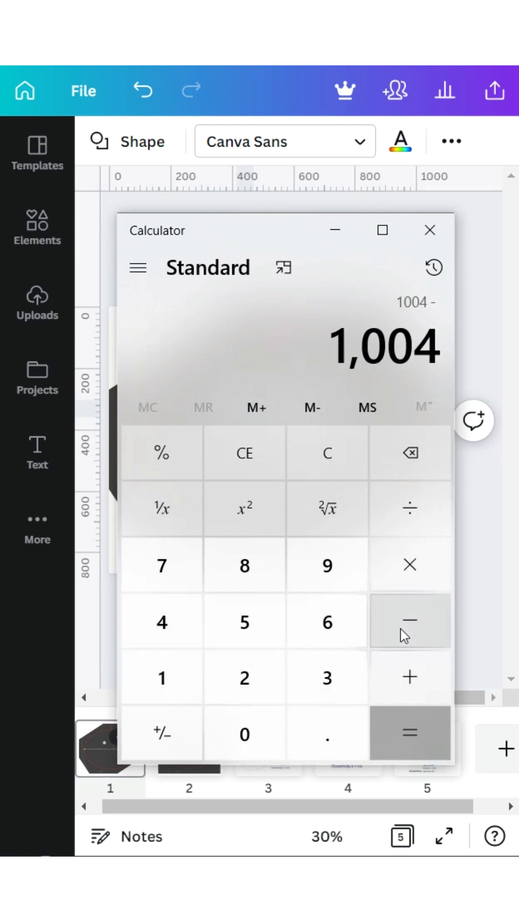
{"action": "left_click", "coordinate": [261, 584]}
{"action": "left_click", "coordinate": [190, 575]}
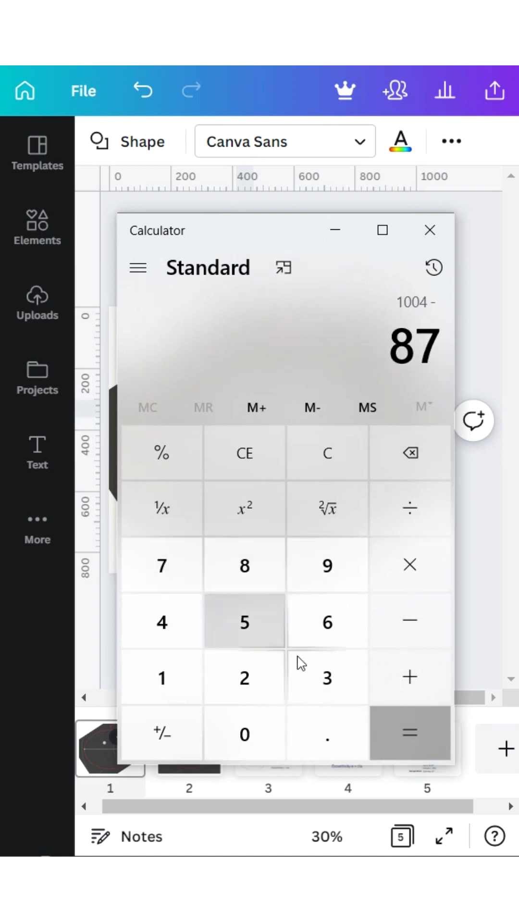
{"action": "left_click", "coordinate": [426, 741]}
Step: Halve 917 to 458.5 and add 87 to get 545.5
{"action": "left_click", "coordinate": [411, 507]}
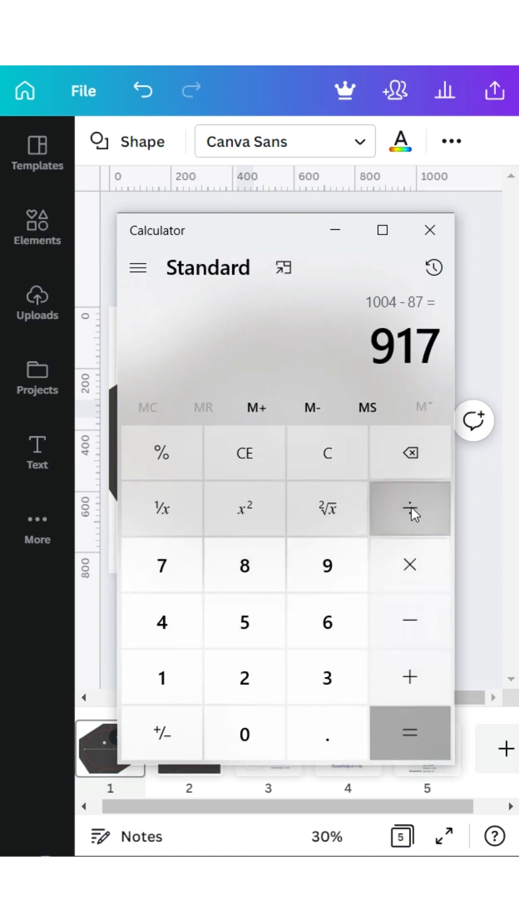
{"action": "left_click", "coordinate": [276, 674]}
{"action": "left_click", "coordinate": [423, 732]}
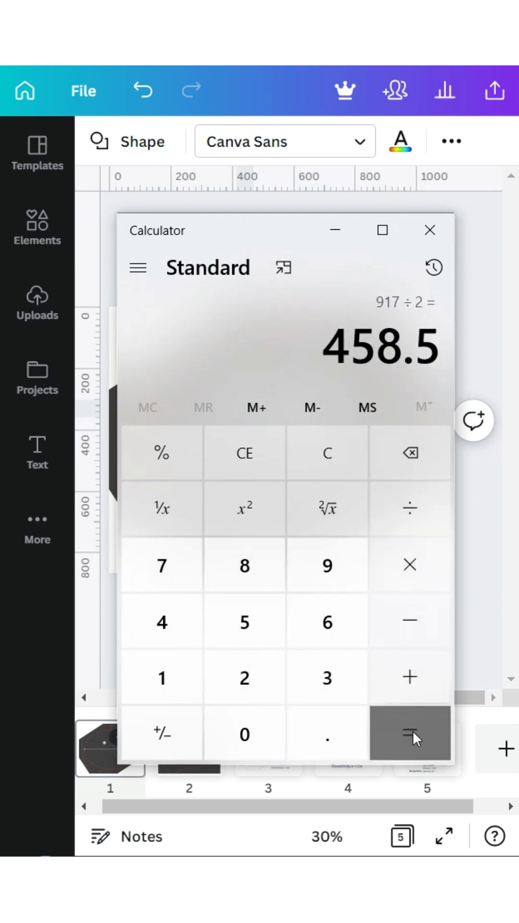
{"action": "left_click", "coordinate": [402, 682]}
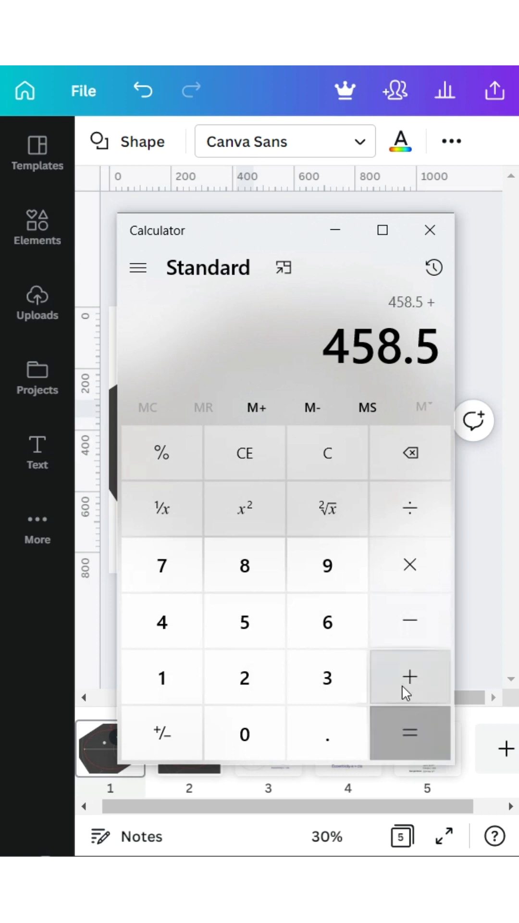
{"action": "left_click", "coordinate": [241, 573]}
{"action": "left_click", "coordinate": [183, 569]}
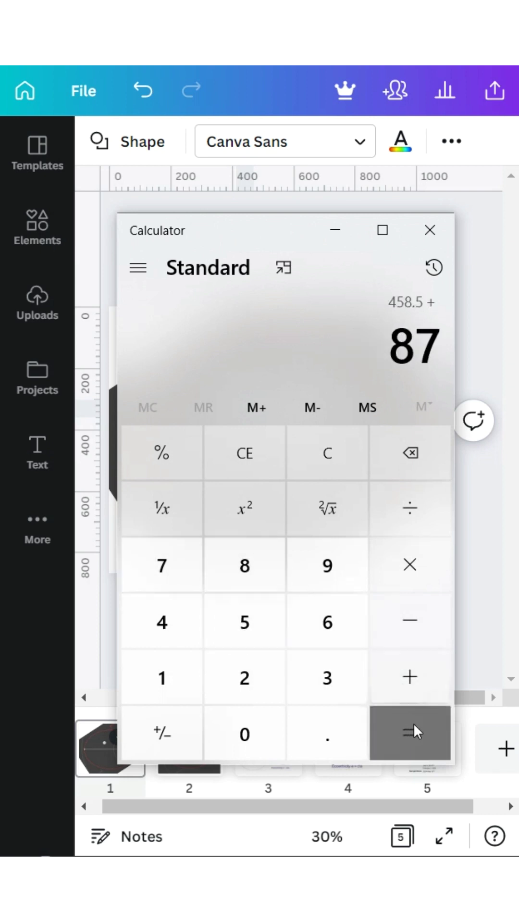
{"action": "left_click", "coordinate": [419, 734]}
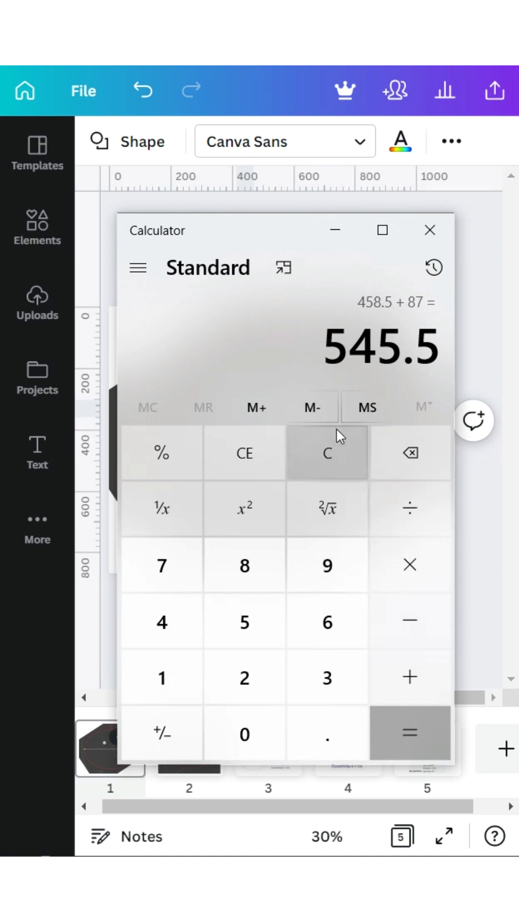
Step: Add a vertical guide at the orbit's centre (546), resize the small circle, and go to slide 2
{"action": "left_click_drag", "start_coordinate": [290, 226], "coordinate": [518, 231]}
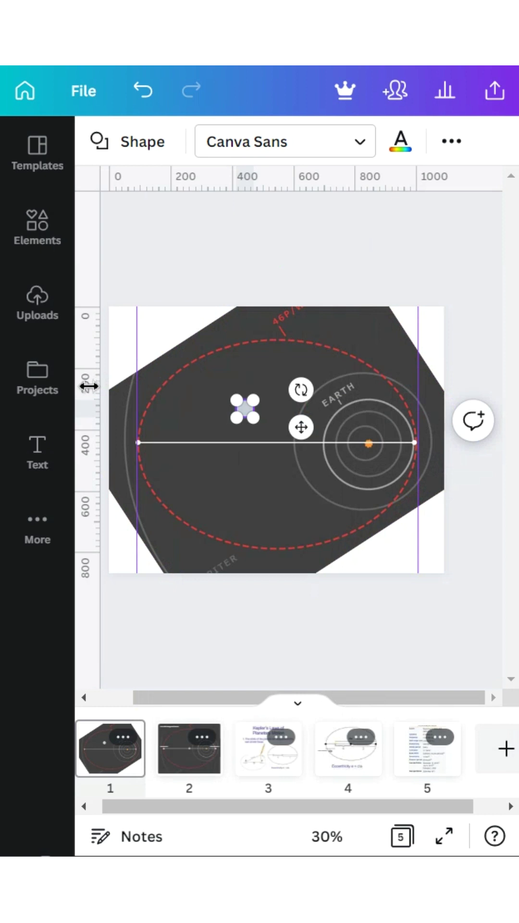
{"action": "left_click_drag", "start_coordinate": [89, 386], "coordinate": [273, 414]}
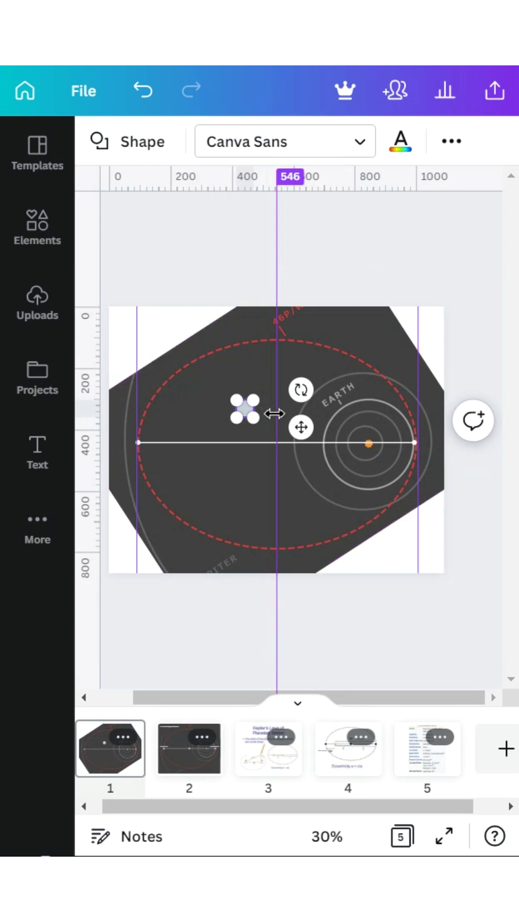
{"action": "mouse_move", "coordinate": [248, 413]}
{"action": "left_mouse_down"}
{"action": "mouse_move", "coordinate": [260, 428]}
{"action": "mouse_move", "coordinate": [244, 408]}
{"action": "left_mouse_up"}
{"action": "left_click", "coordinate": [250, 443]}
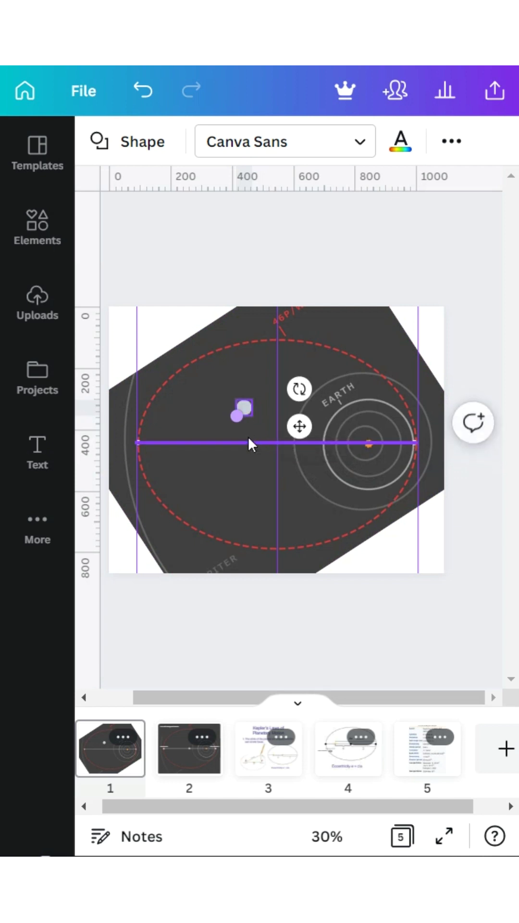
{"action": "left_click", "coordinate": [209, 770]}
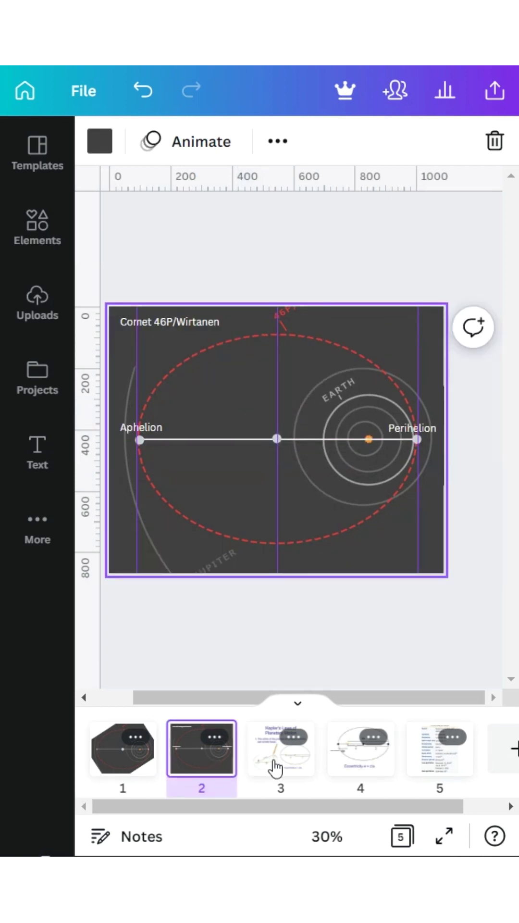
Step: Add an 'Aphelion' body-text label above the axis line's left end on slide 2
{"action": "left_click", "coordinate": [295, 768]}
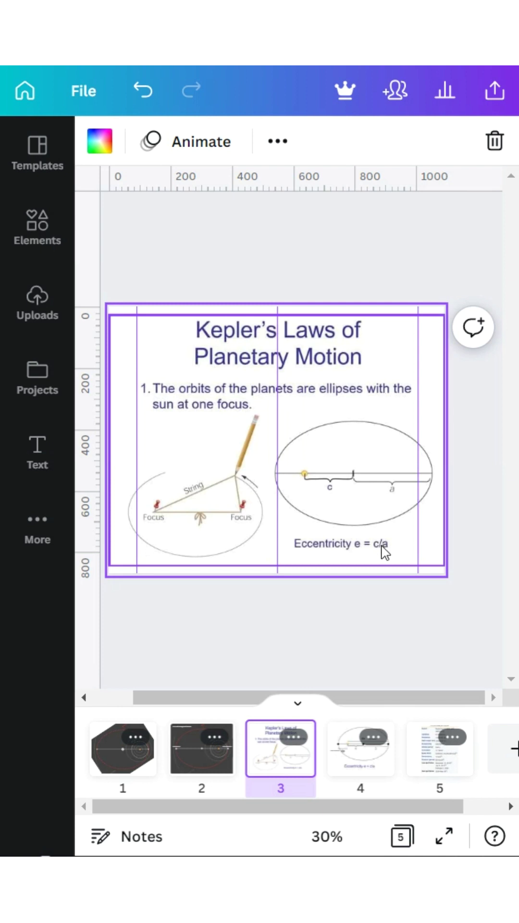
{"action": "key", "text": "Page_Up"}
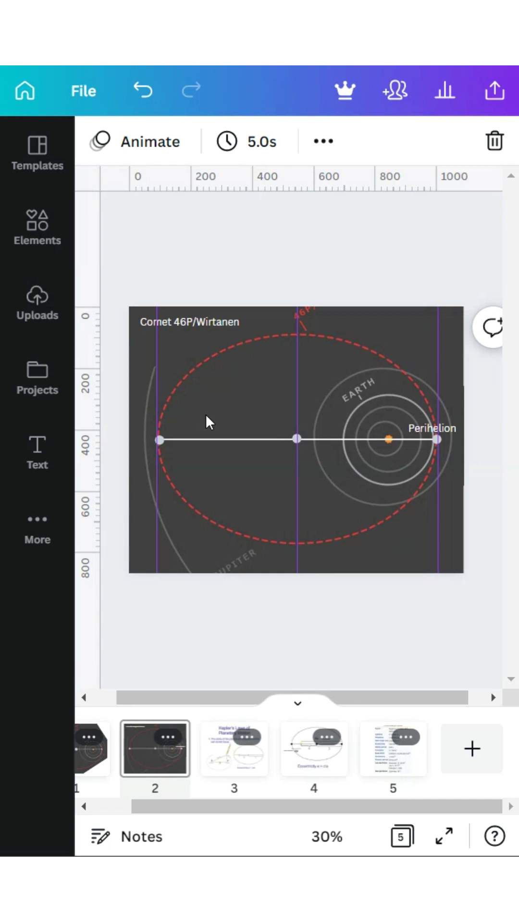
{"action": "left_click", "coordinate": [36, 452]}
{"action": "left_click", "coordinate": [176, 442]}
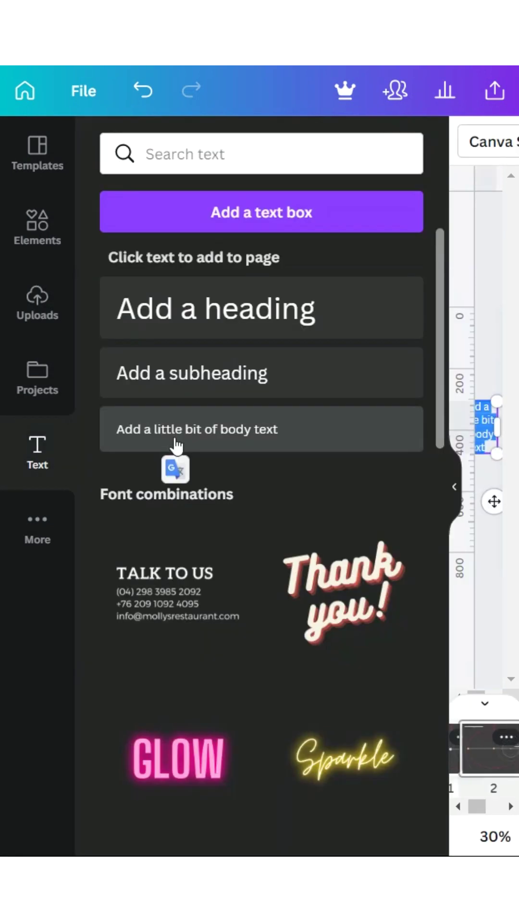
{"action": "left_click", "coordinate": [454, 487]}
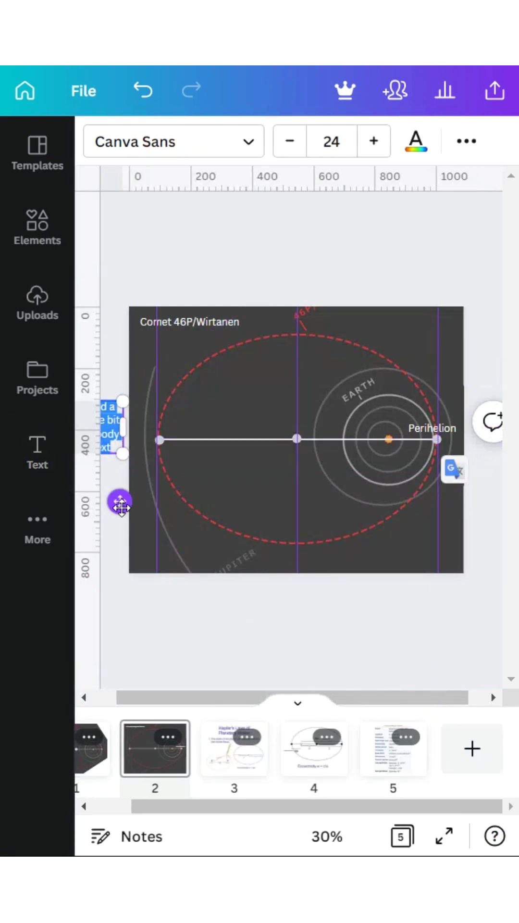
{"action": "left_click_drag", "start_coordinate": [121, 505], "coordinate": [181, 479]}
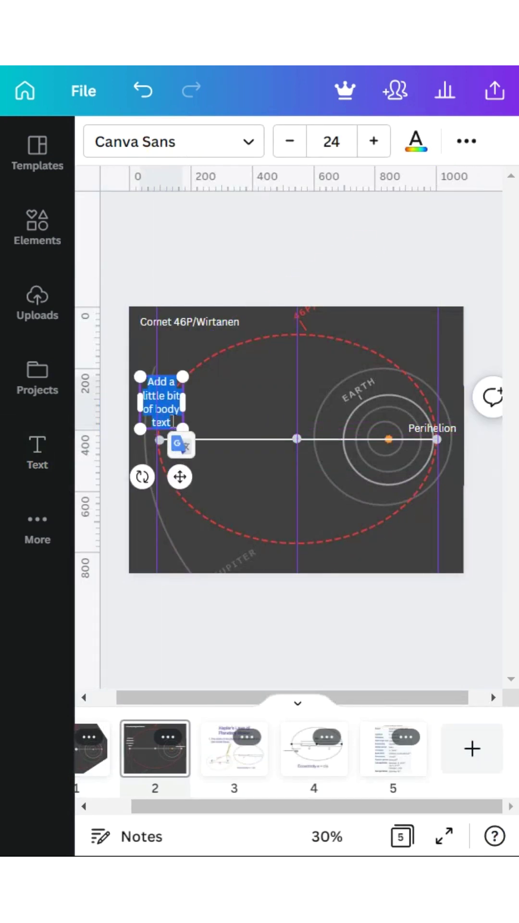
{"action": "type", "text": "Aphelion"}
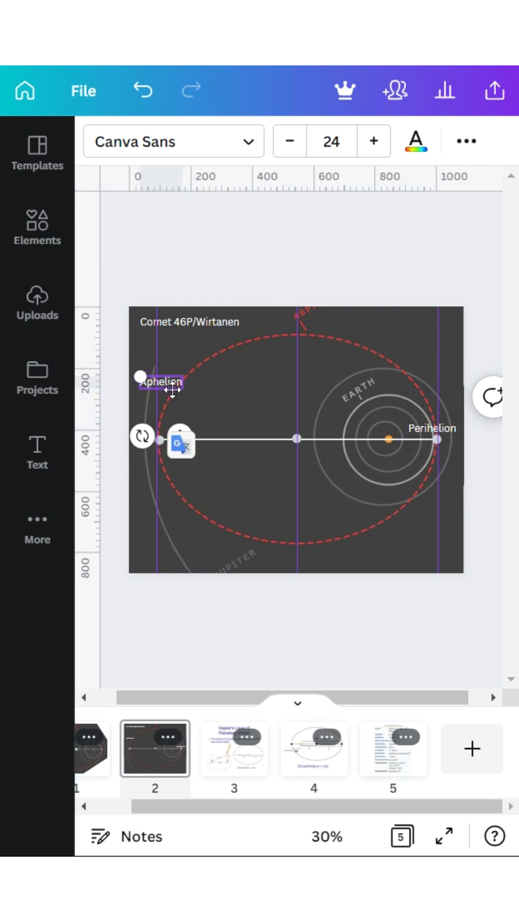
{"action": "left_click_drag", "start_coordinate": [173, 389], "coordinate": [174, 427]}
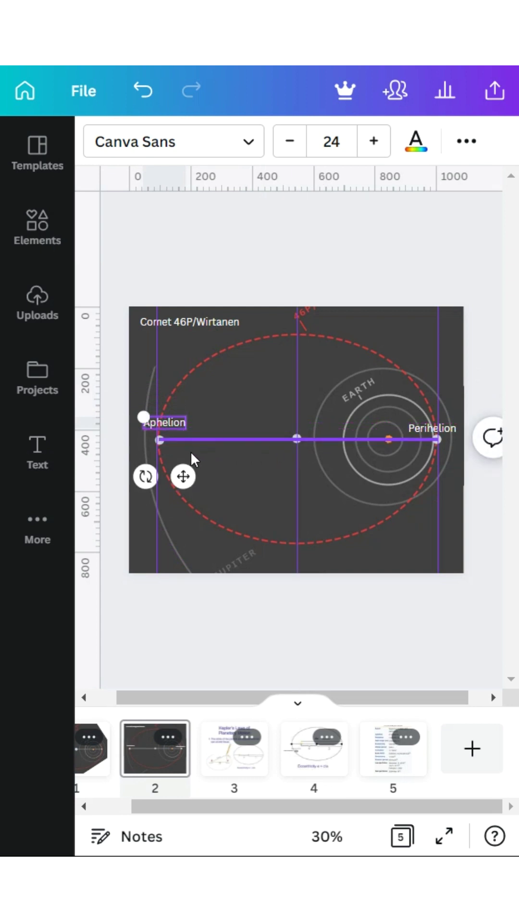
Step: Check the ruler positions of the axis line's left and right ends
{"action": "left_click_drag", "start_coordinate": [159, 442], "coordinate": [160, 440]}
{"action": "left_click_drag", "start_coordinate": [435, 445], "coordinate": [435, 446]}
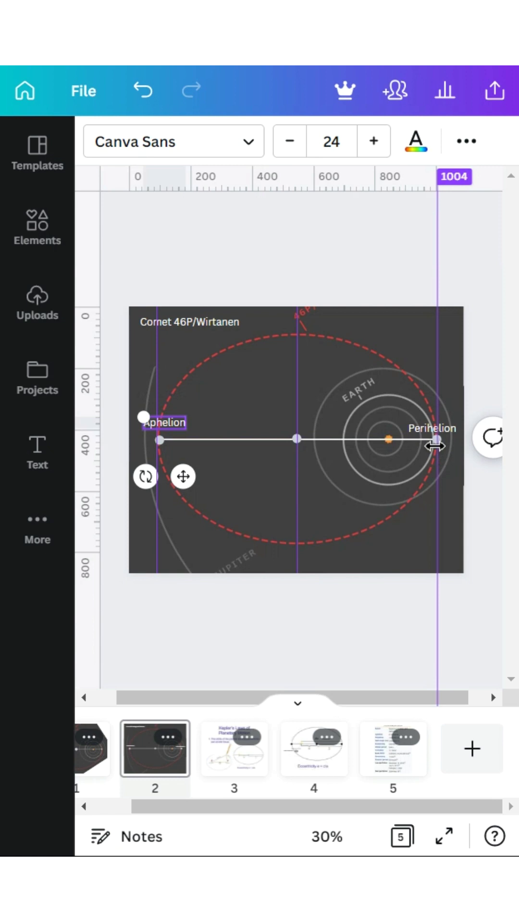
{"action": "left_click_drag", "start_coordinate": [436, 446], "coordinate": [434, 445]}
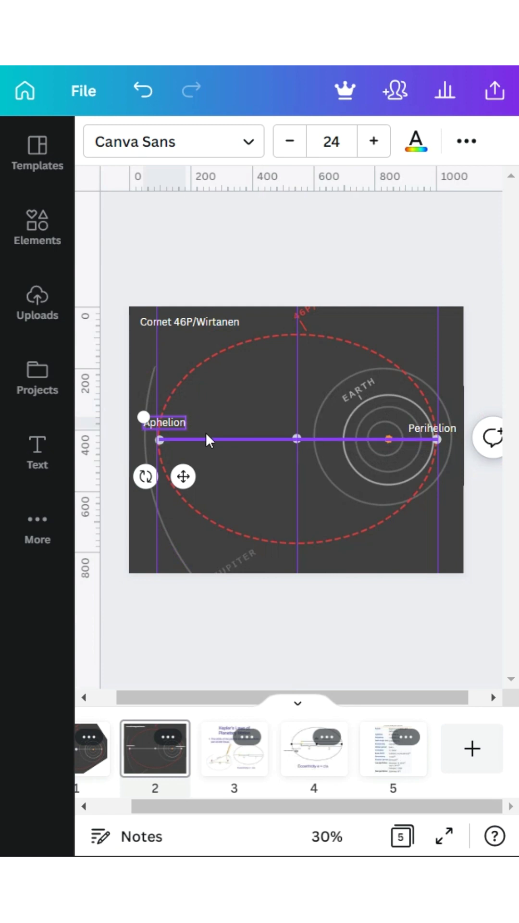
{"action": "left_click", "coordinate": [373, 457]}
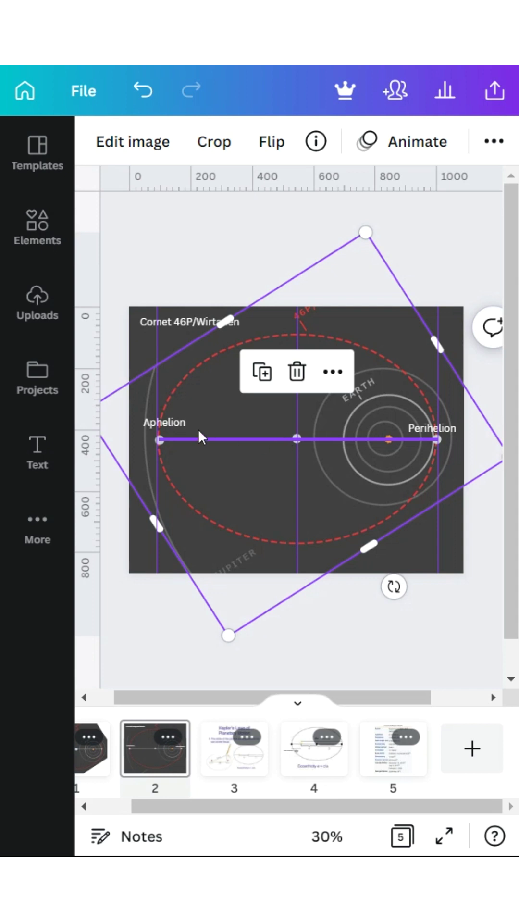
Step: Read the axis line's midpoint at 546 on the ruler and bring up the Calculator
{"action": "left_click_drag", "start_coordinate": [297, 439], "coordinate": [298, 439]}
{"action": "left_click_drag", "start_coordinate": [87, 414], "coordinate": [394, 198]}
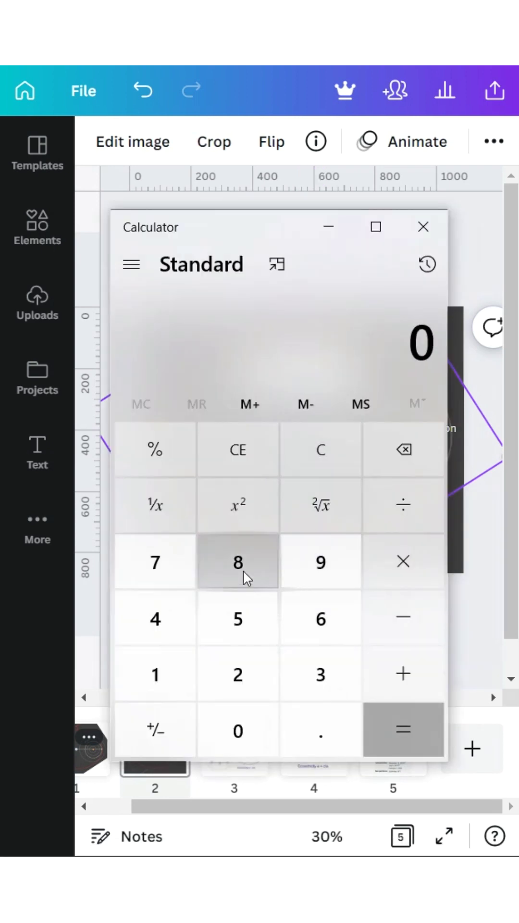
Step: Compute 843 − 546 = 297 in Calculator
{"action": "left_click", "coordinate": [243, 572]}
{"action": "left_click", "coordinate": [169, 612]}
{"action": "left_click", "coordinate": [328, 677]}
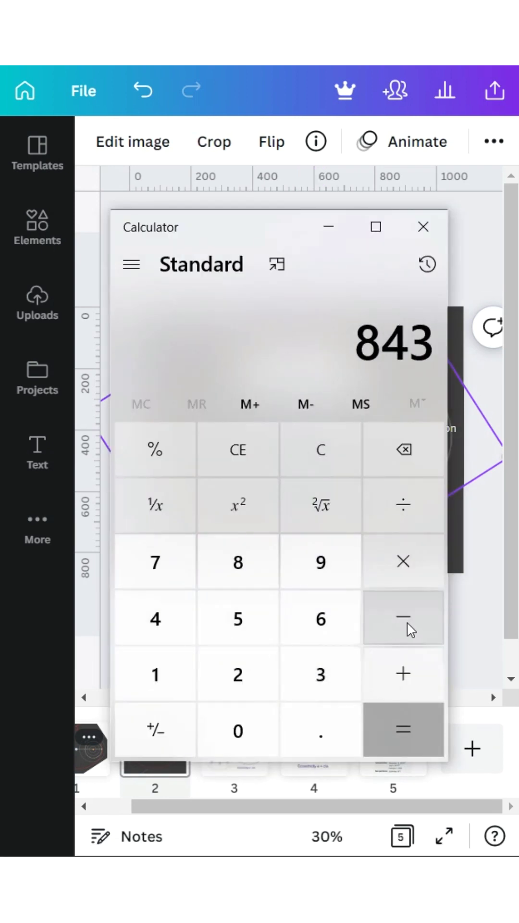
{"action": "left_click", "coordinate": [402, 620]}
{"action": "left_click", "coordinate": [241, 605]}
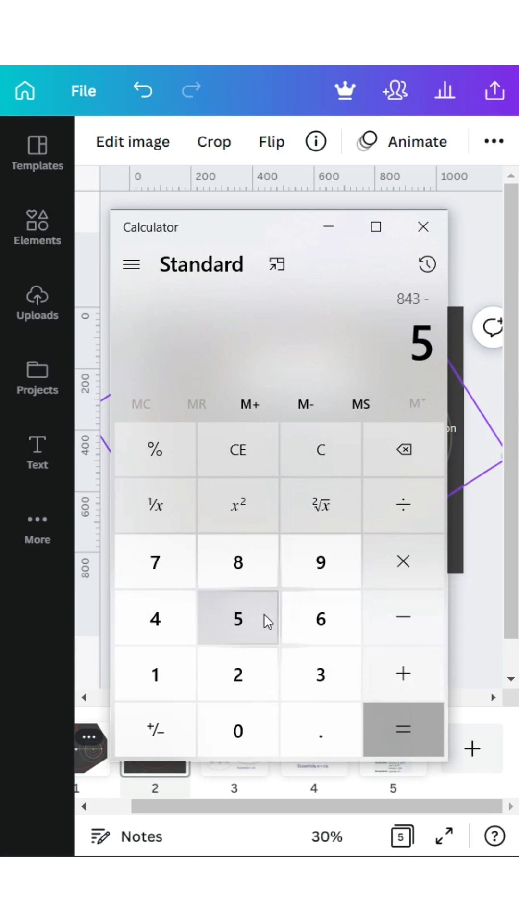
{"action": "left_click", "coordinate": [169, 617]}
{"action": "left_click", "coordinate": [340, 624]}
{"action": "left_click", "coordinate": [409, 719]}
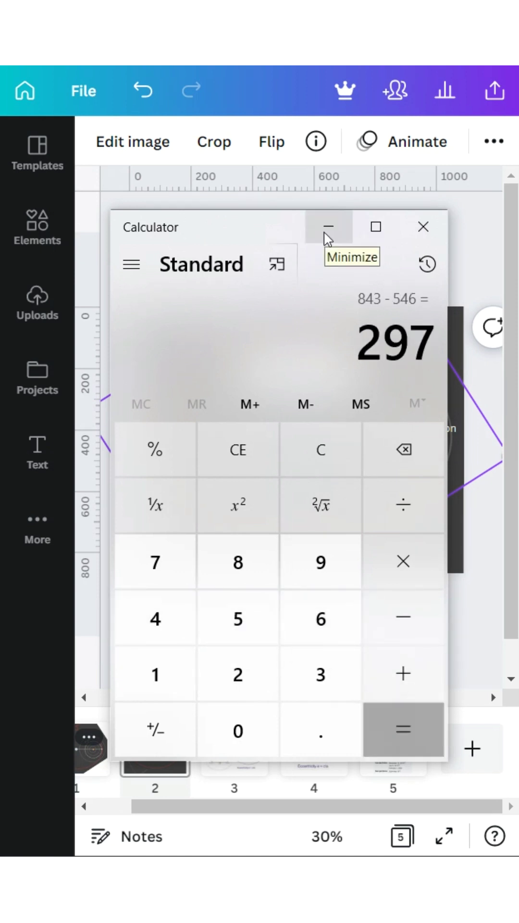
Step: Confirm on the slide that the axis midpoint sits at 546 px
{"action": "left_click", "coordinate": [328, 226]}
{"action": "left_click_drag", "start_coordinate": [297, 440], "coordinate": [298, 441]}
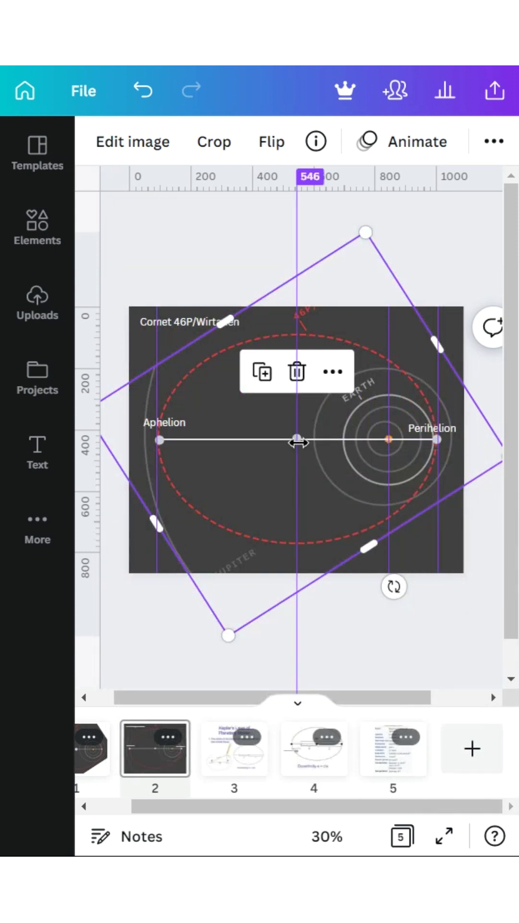
{"action": "key", "text": "alt+Tab"}
Step: Compute 1004 − 546 = 458 and dismiss the Calculator
{"action": "left_click", "coordinate": [185, 671]}
{"action": "left_click", "coordinate": [239, 725]}
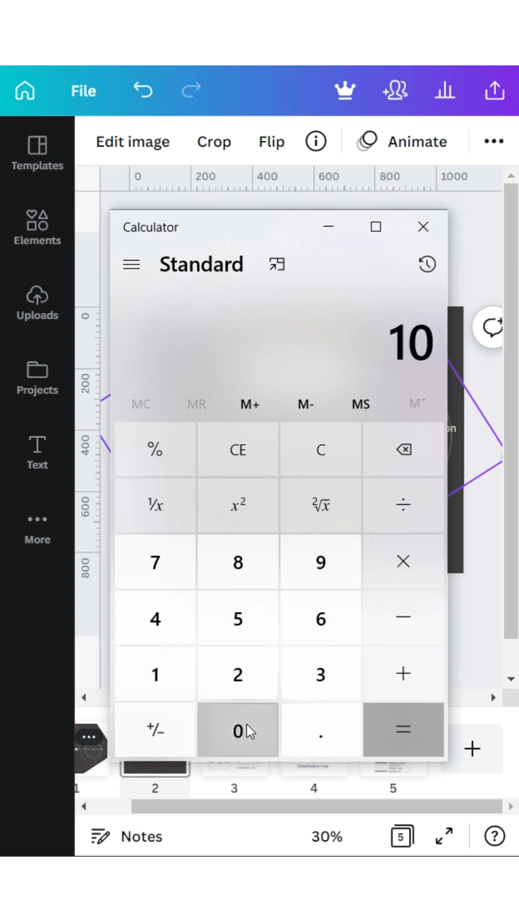
{"action": "left_click", "coordinate": [239, 725]}
{"action": "left_click", "coordinate": [165, 632]}
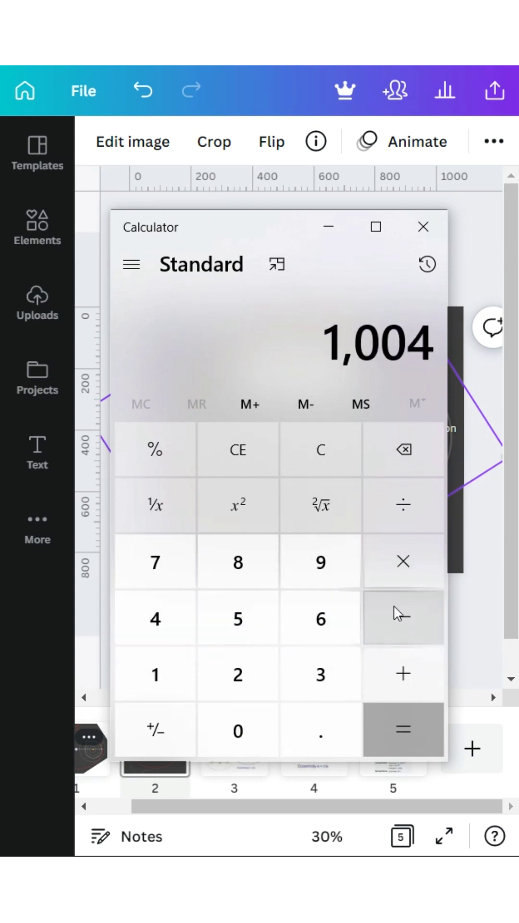
{"action": "left_click", "coordinate": [402, 616]}
{"action": "left_click", "coordinate": [204, 627]}
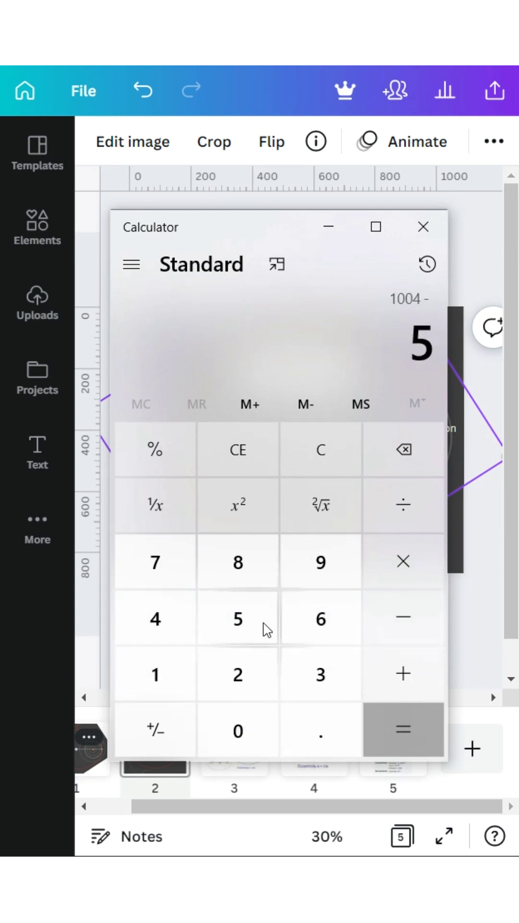
{"action": "left_click", "coordinate": [354, 642]}
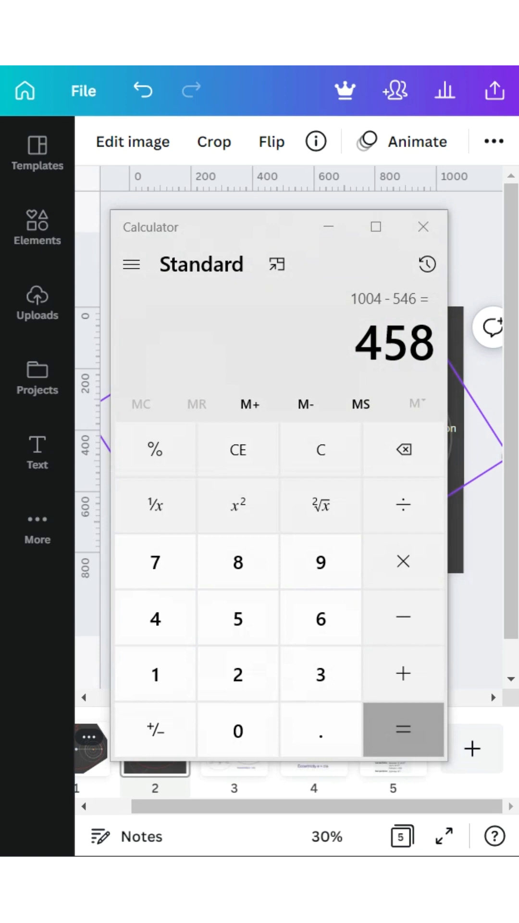
{"action": "left_click", "coordinate": [356, 506]}
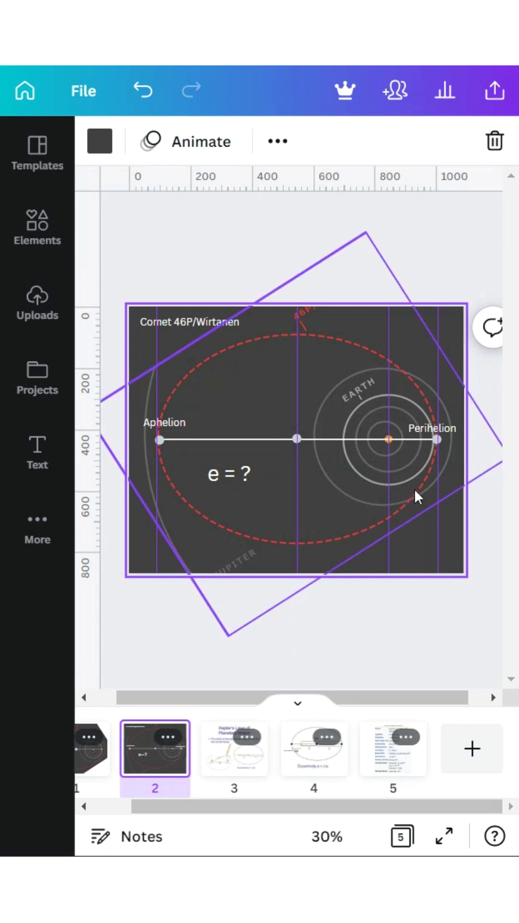
Step: Return to the comet 46P/Wirtanen slide on page 2 and undo the most recent edit
{"action": "left_click", "coordinate": [236, 770]}
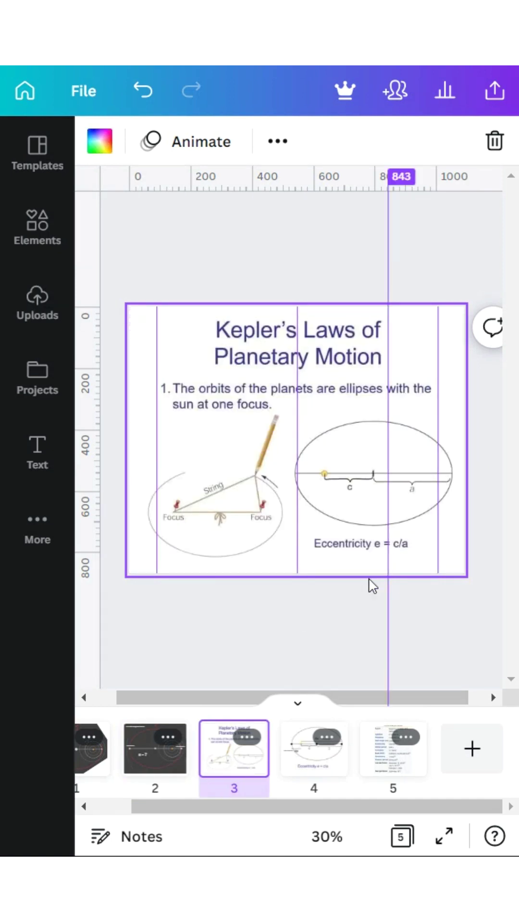
{"action": "left_click", "coordinate": [178, 762]}
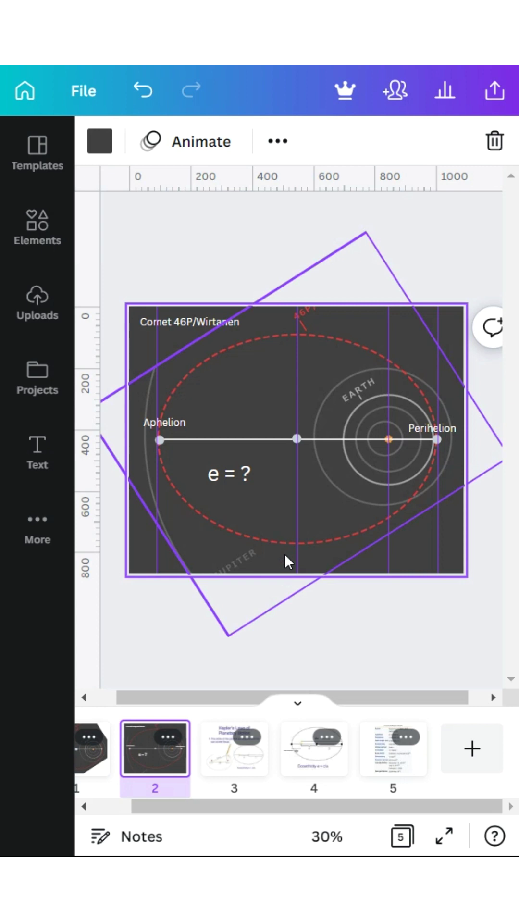
{"action": "key", "text": "Page_Down"}
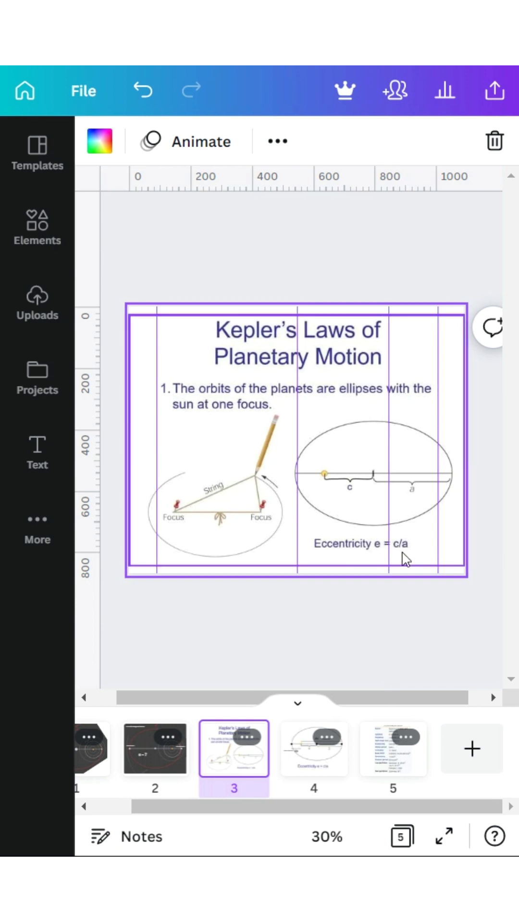
{"action": "key", "text": "ctrl+z"}
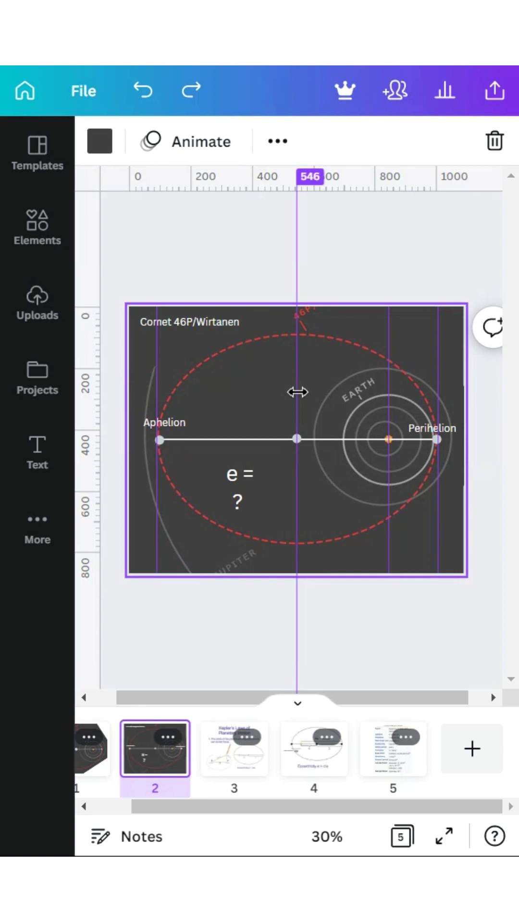
Step: Move the centre vertical guide left, add a guide near the slide's left edge, then show page 4's ellipse diagram
{"action": "left_click_drag", "start_coordinate": [298, 389], "coordinate": [86, 398]}
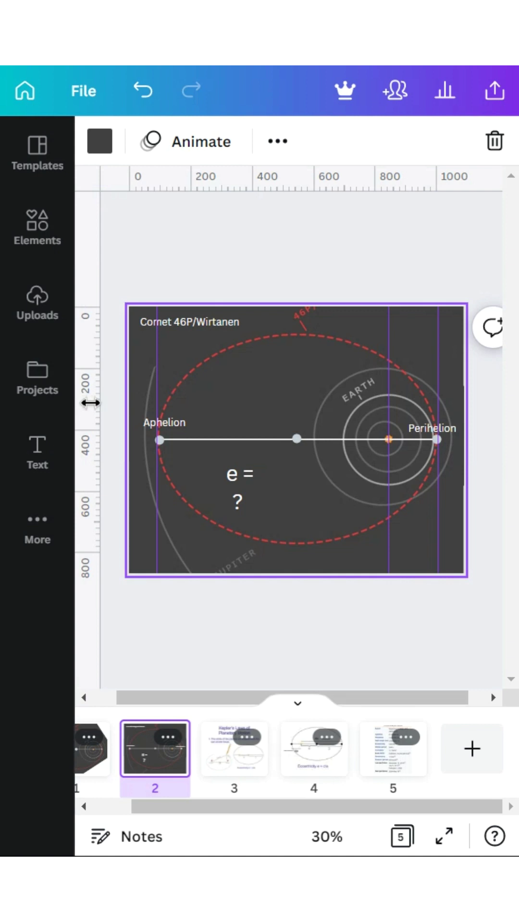
{"action": "left_click_drag", "start_coordinate": [88, 403], "coordinate": [297, 405]}
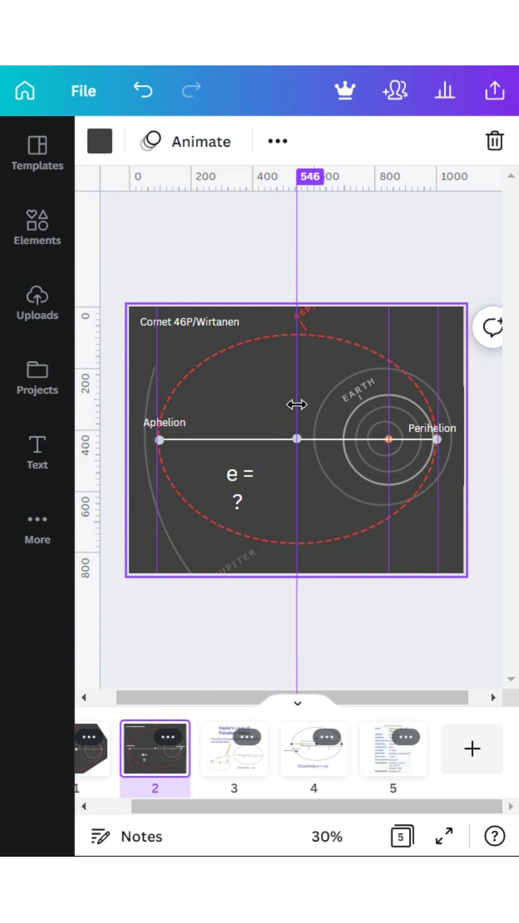
{"action": "left_click", "coordinate": [310, 771]}
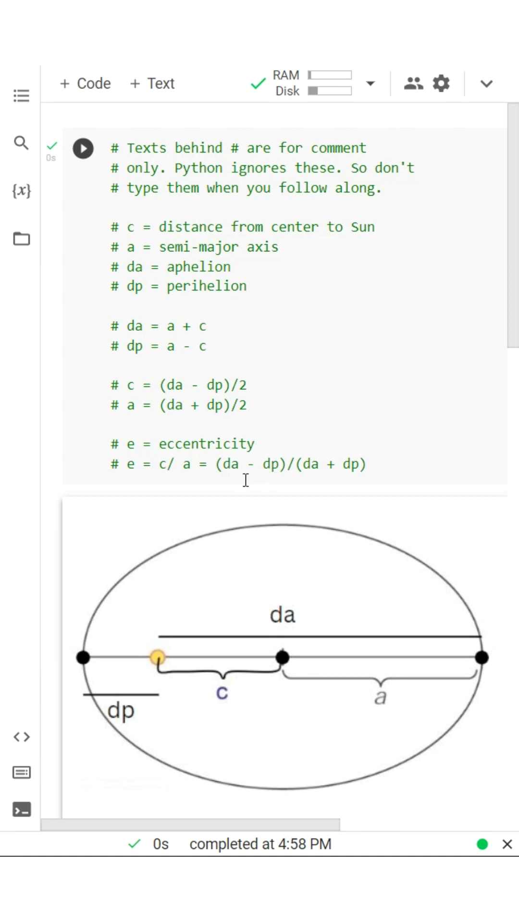
Step: Scroll the Colab notebook down past the formula comments and ellipse diagram
{"action": "mouse_move", "coordinate": [301, 485]}
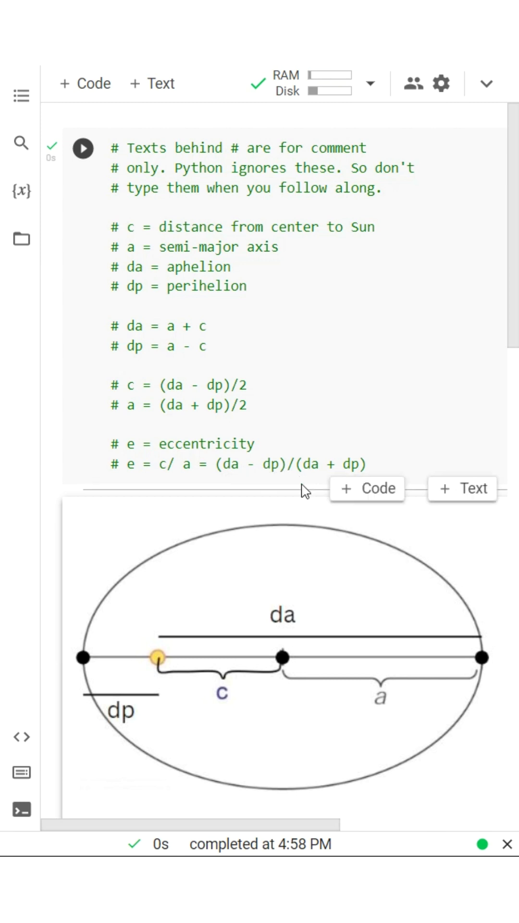
{"action": "scroll", "coordinate": [301, 486], "scroll_direction": "down", "scroll_amount": 10}
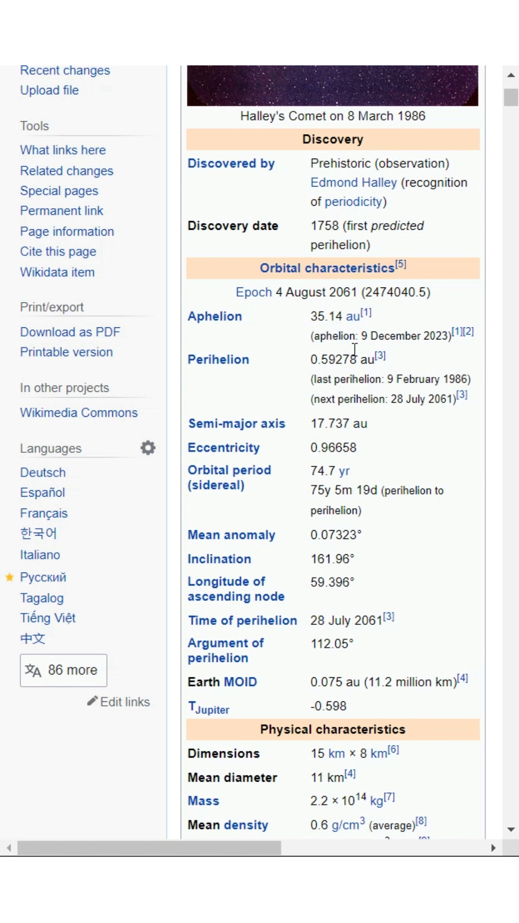
Step: Back in the notebook, run the Halley's Comet cell to print 0.9668215011538426
{"action": "left_click", "coordinate": [159, 65]}
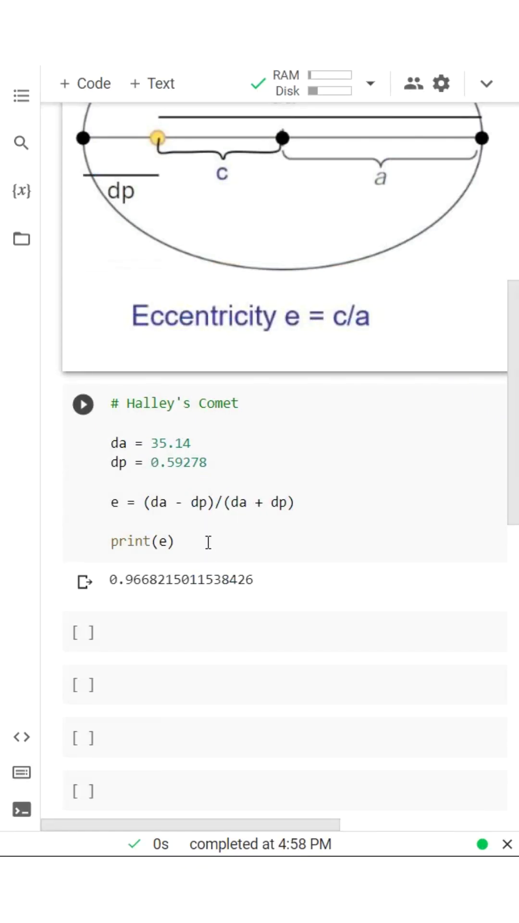
{"action": "left_click", "coordinate": [83, 408]}
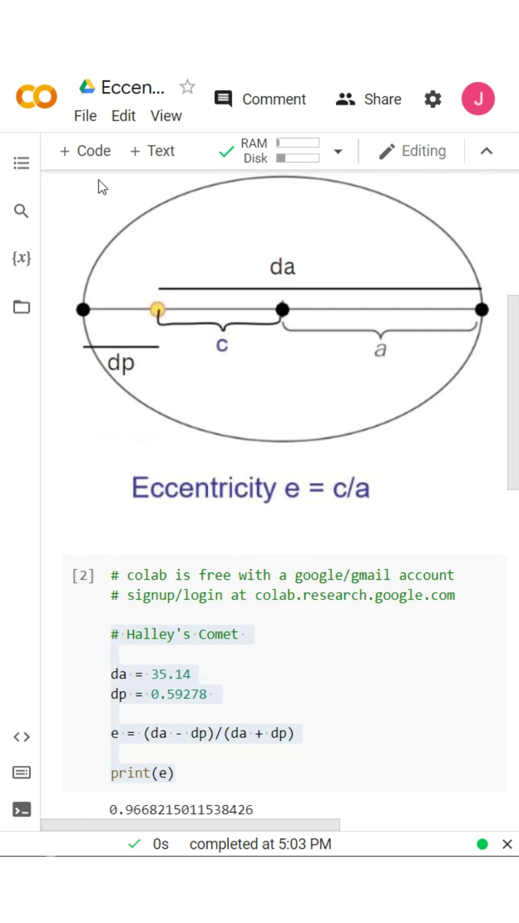
Step: Create a new blank Colab notebook and add a second empty code cell
{"action": "left_click", "coordinate": [84, 126]}
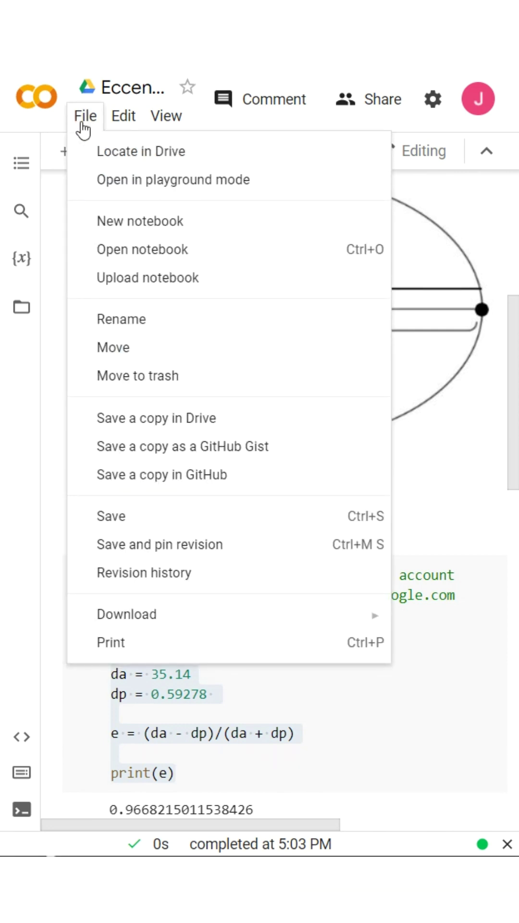
{"action": "left_click", "coordinate": [114, 222]}
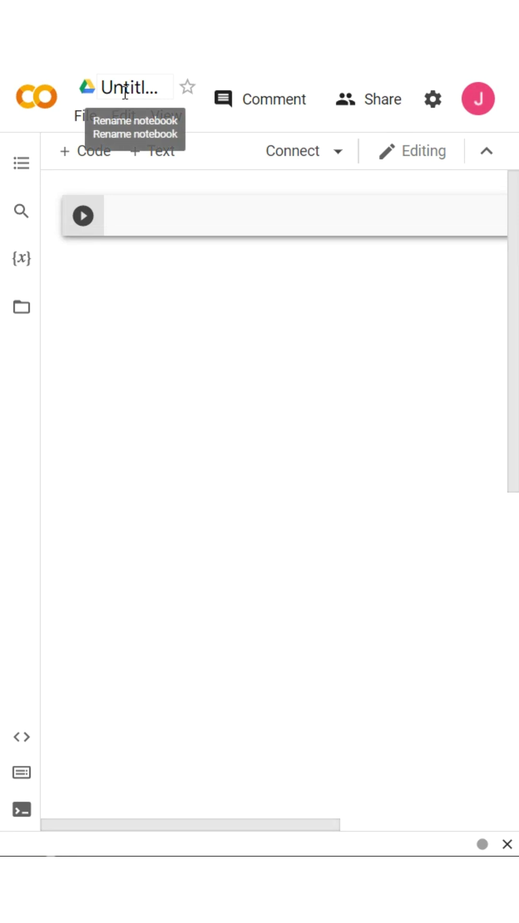
{"action": "left_click", "coordinate": [88, 166]}
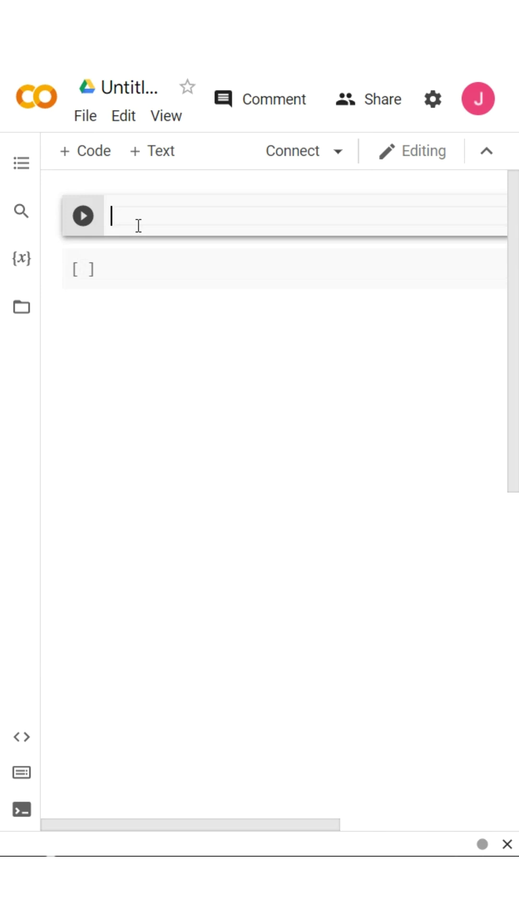
Step: Paste and run the Halley's Comet script, then compare its 0.9668215011538426 with Wikipedia's 0.96658
{"action": "type", "text": "# Halley's Comet  da = 35.14 dp = 0.59278  e = (da - dp)/(da + dp)  print(e)"}
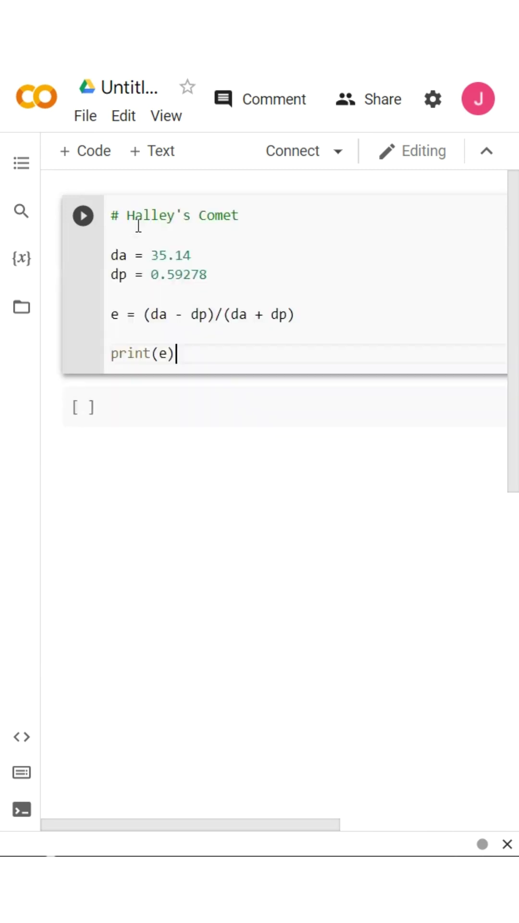
{"action": "left_click", "coordinate": [80, 217]}
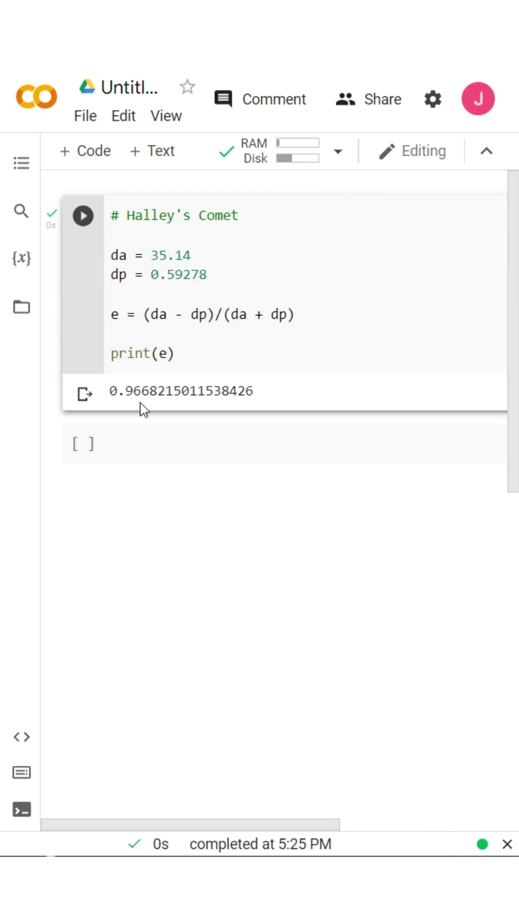
{"action": "key", "text": "ctrl+Tab"}
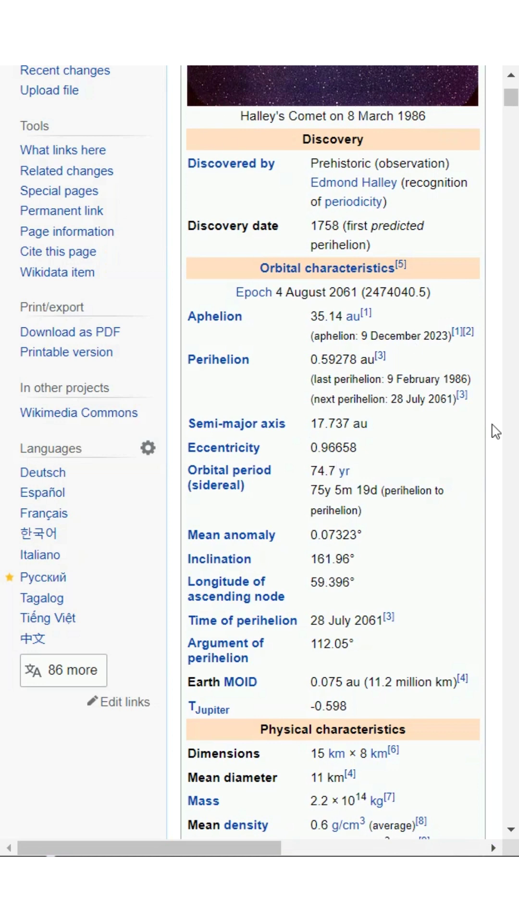
Step: Paste the # Wirtanen eccentricity script into a new code cell and look up 46P/Wirtanen's orbit data
{"action": "key", "text": "ctrl+shift+Tab"}
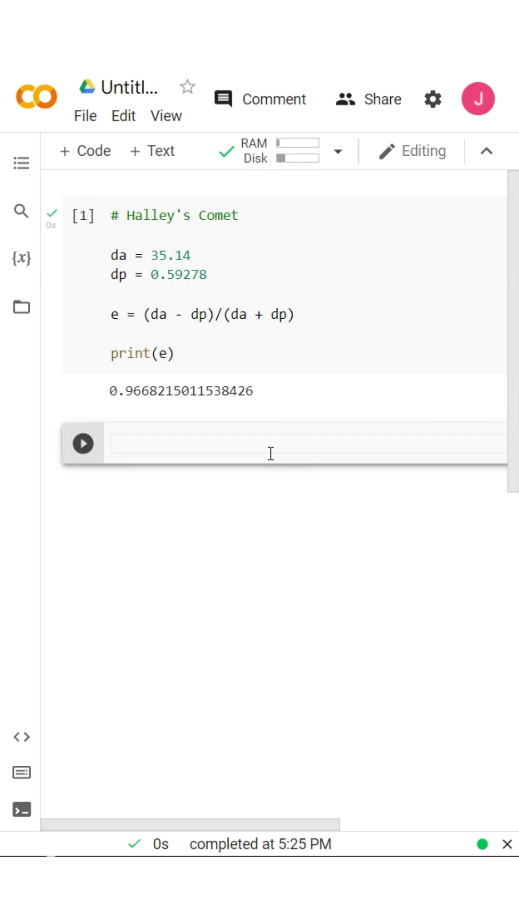
{"action": "left_click", "coordinate": [88, 162]}
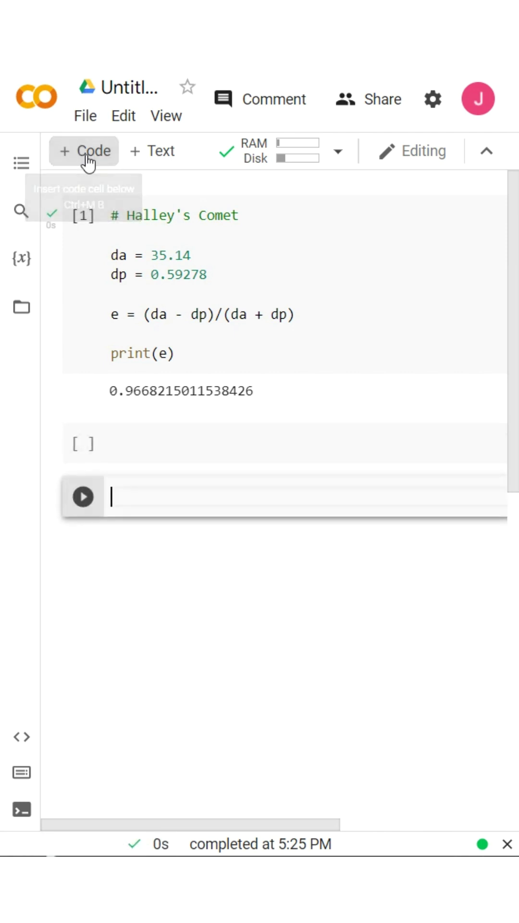
{"action": "left_click", "coordinate": [157, 449]}
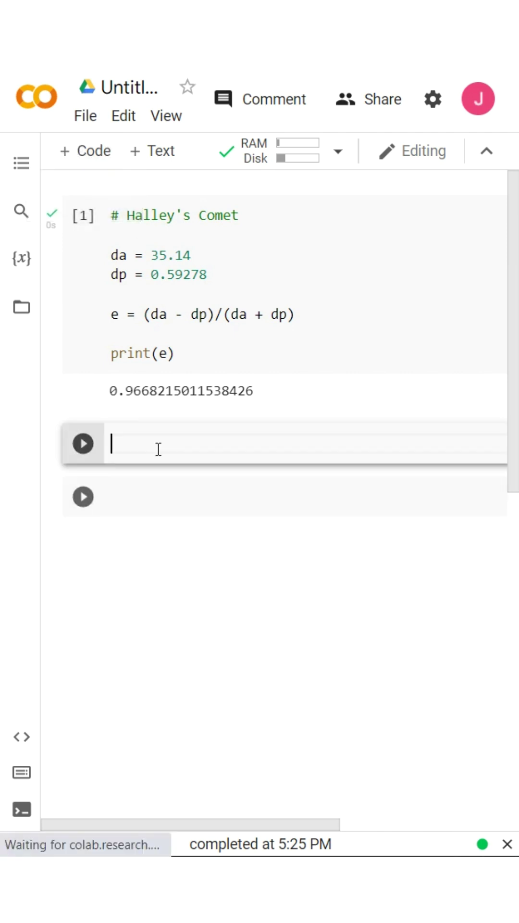
{"action": "type", "text": "# Wirtanen  da =  dp =   e = (da - dp)/(da + dp)  print(e)"}
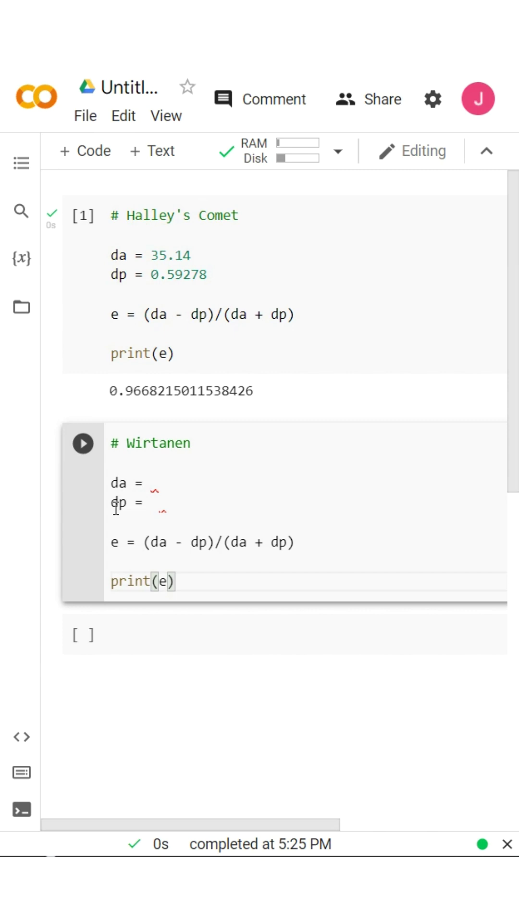
{"action": "key", "text": "ctrl+Tab"}
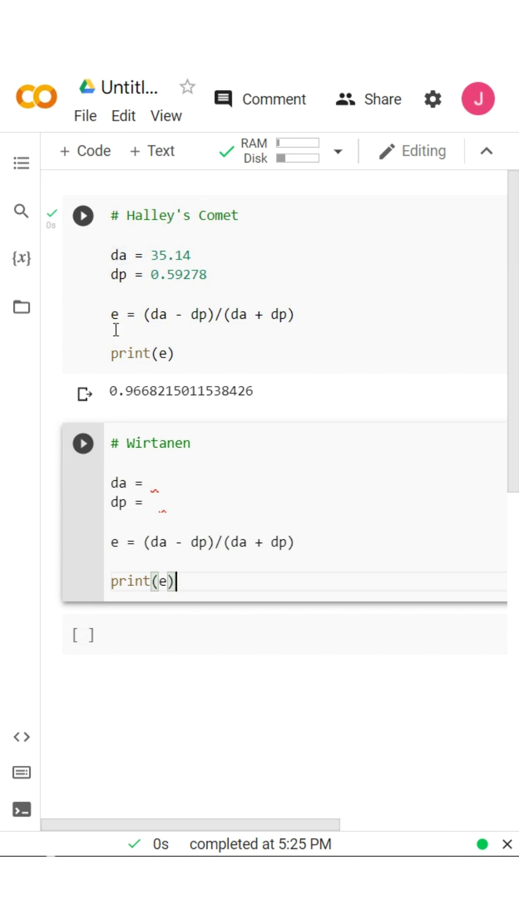
{"action": "left_click", "coordinate": [114, 254]}
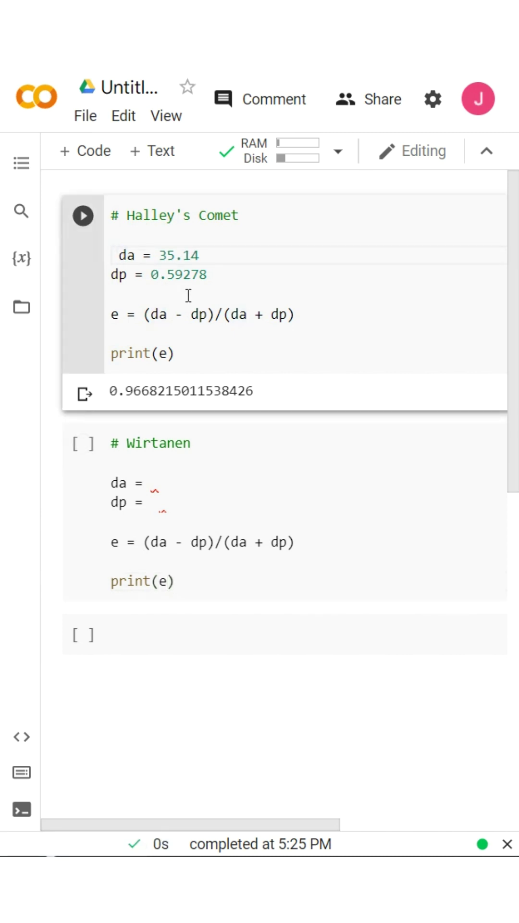
Step: Remove the stray space before da = 35.14 causing the IndentationError and rerun the Halley cell
{"action": "left_click", "coordinate": [88, 216]}
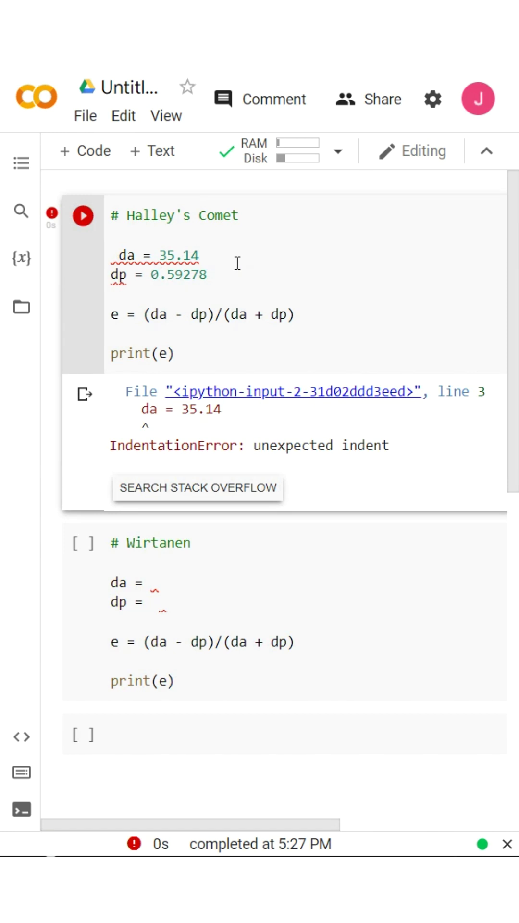
{"action": "key", "text": "BackSpace"}
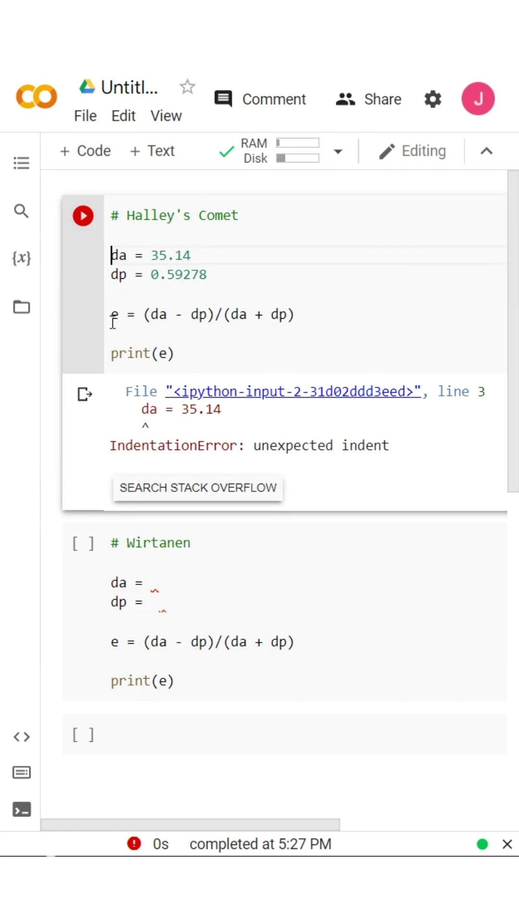
{"action": "left_click", "coordinate": [82, 221]}
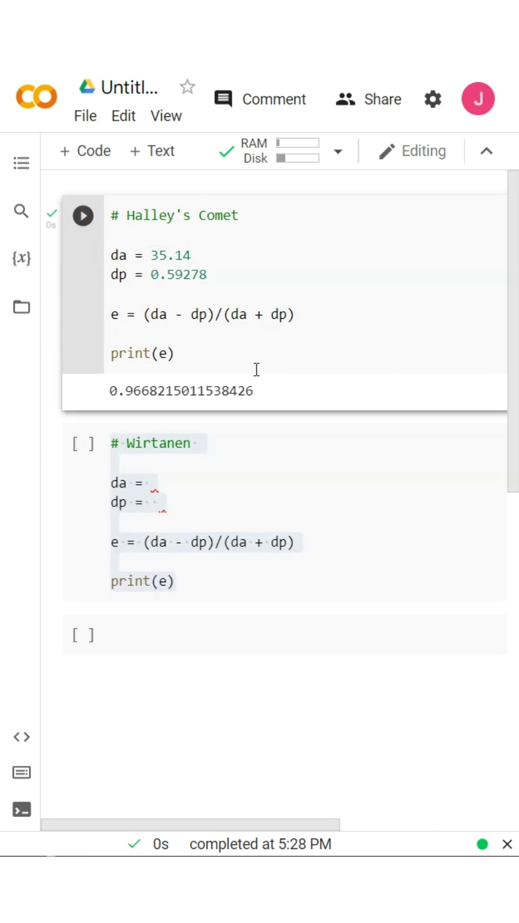